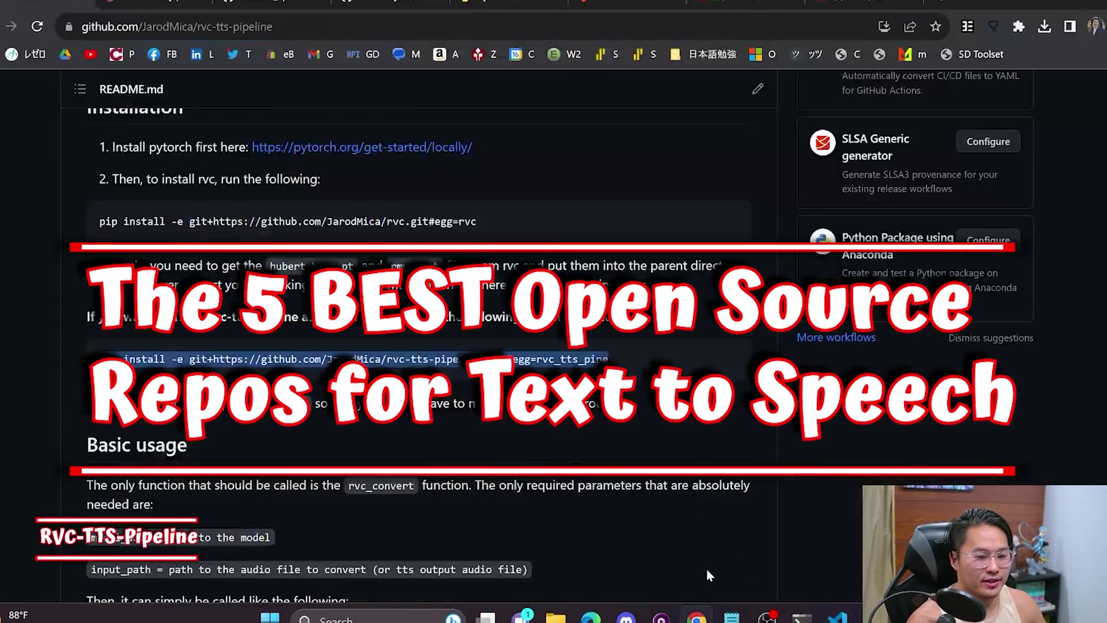
{"action": "scroll", "coordinate": [73, 166], "scroll_direction": "up", "scroll_amount": 15}
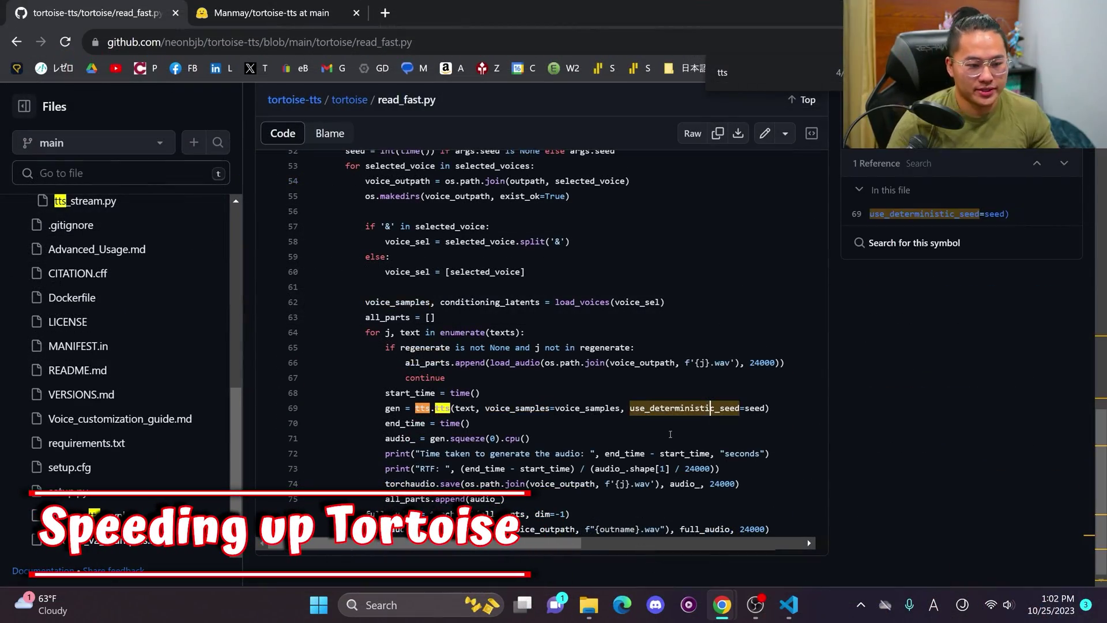
{"action": "mouse_move", "coordinate": [764, 617]}
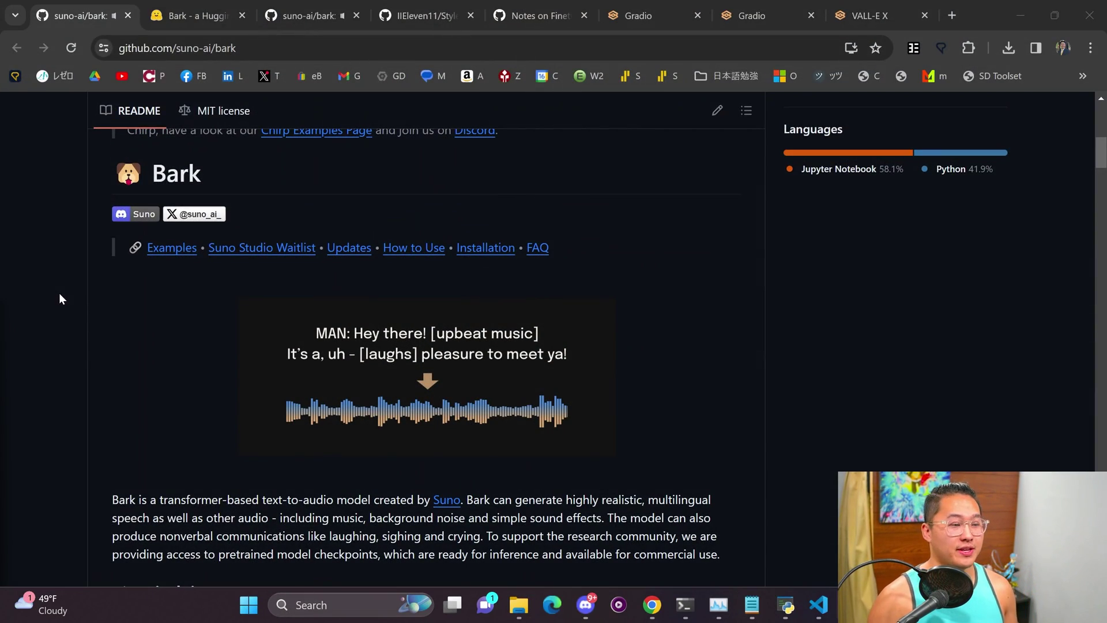
Read through the Bark README to the basic Python usage example and play the pizza.webm sample
{"action": "left_click_drag", "start_coordinate": [219, 173], "coordinate": [111, 202]}
{"action": "left_click", "coordinate": [110, 203]}
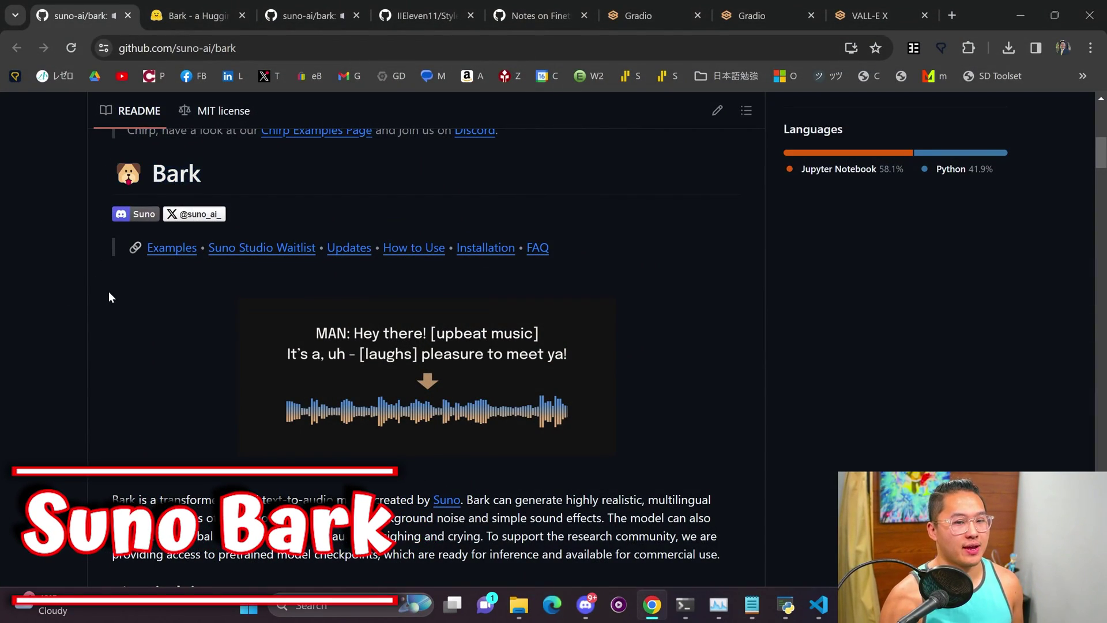
{"action": "scroll", "coordinate": [108, 292], "scroll_direction": "down", "scroll_amount": 5}
{"action": "scroll", "coordinate": [109, 297], "scroll_direction": "down", "scroll_amount": 10}
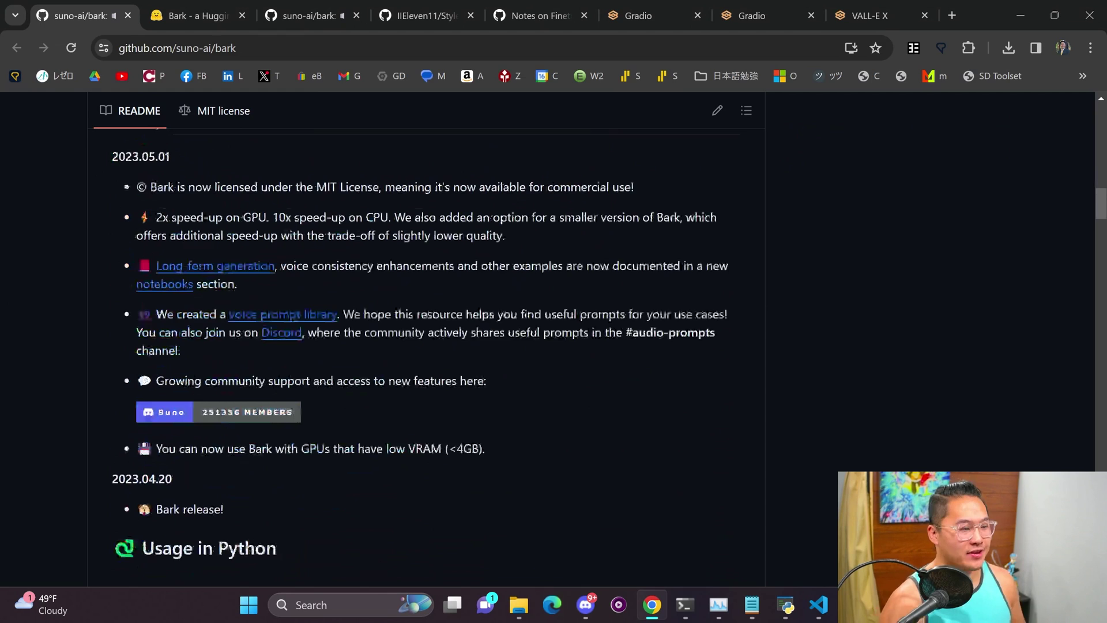
{"action": "scroll", "coordinate": [113, 299], "scroll_direction": "down", "scroll_amount": 10}
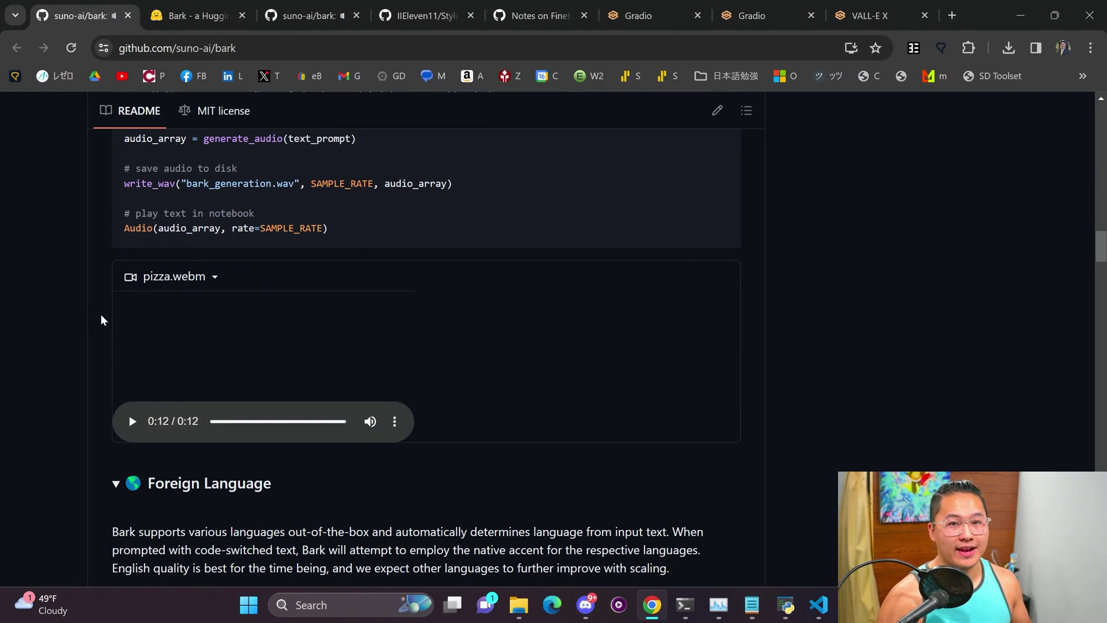
{"action": "left_click", "coordinate": [132, 422]}
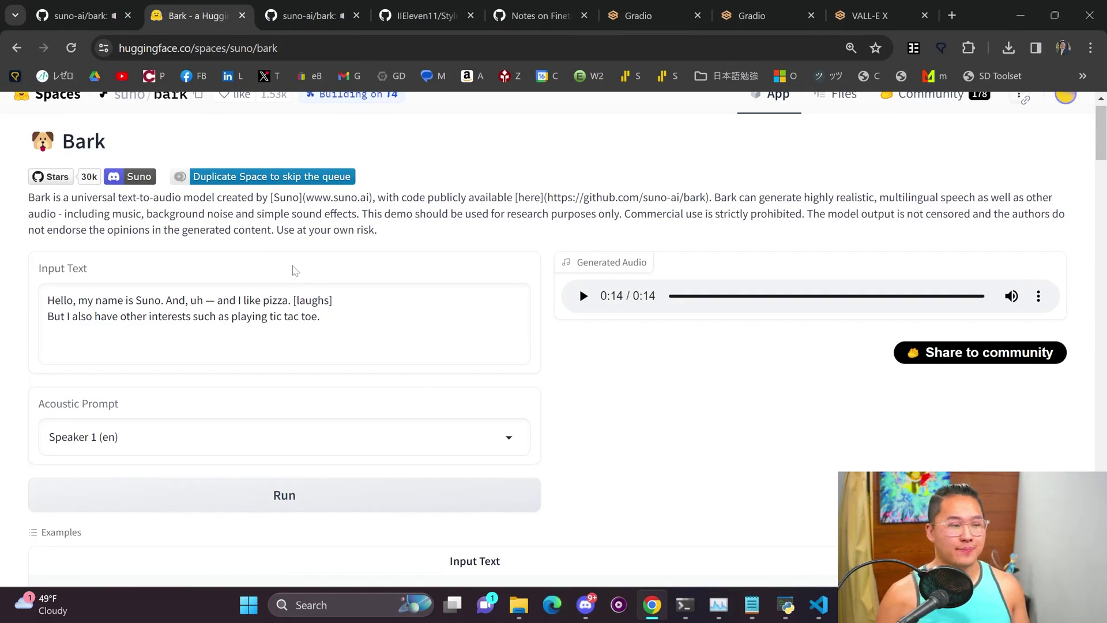
Look at the available Acoustic Prompt speakers in the Hugging Face Bark demo
{"action": "left_click", "coordinate": [476, 444]}
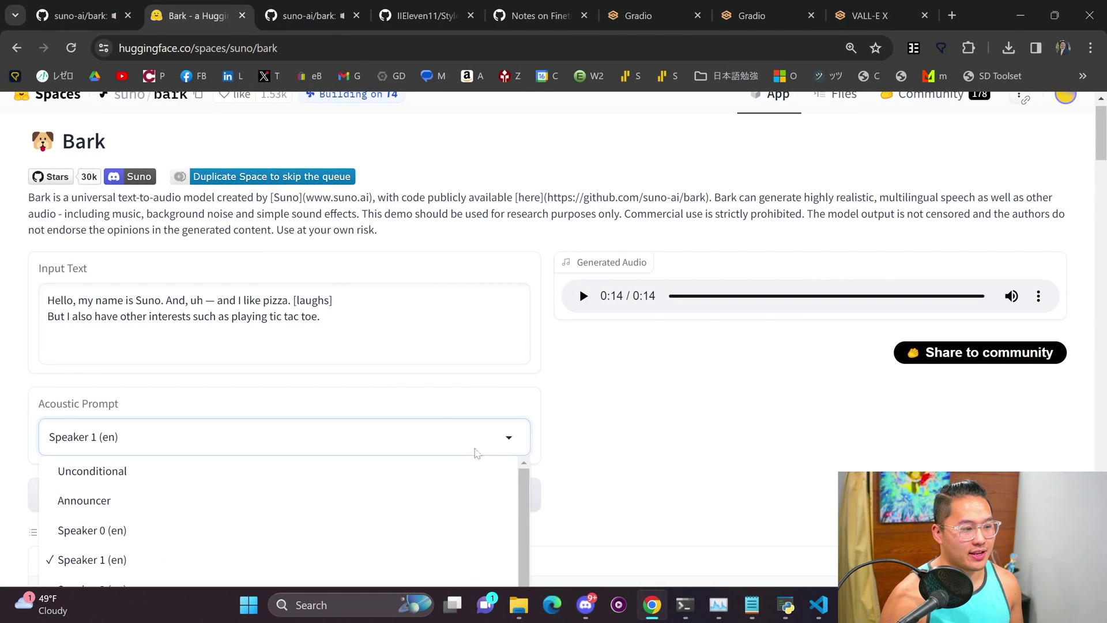
{"action": "left_click", "coordinate": [673, 400]}
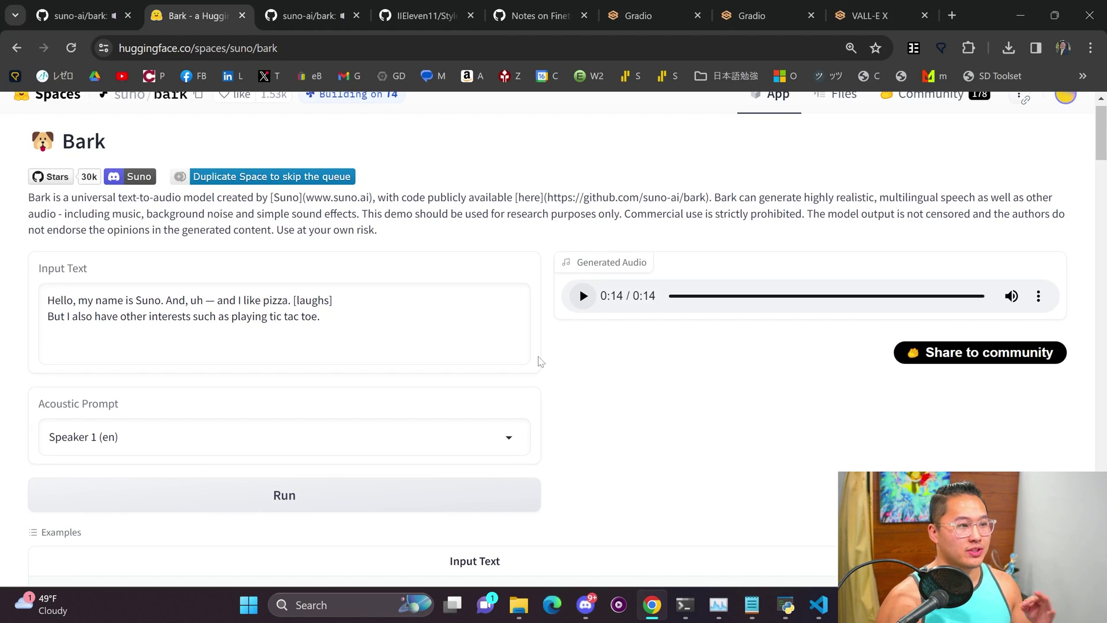
Return to the suno-ai/bark GitHub repository and view its file listing
{"action": "left_click", "coordinate": [81, 16]}
{"action": "scroll", "coordinate": [496, 336], "scroll_direction": "up", "scroll_amount": 5}
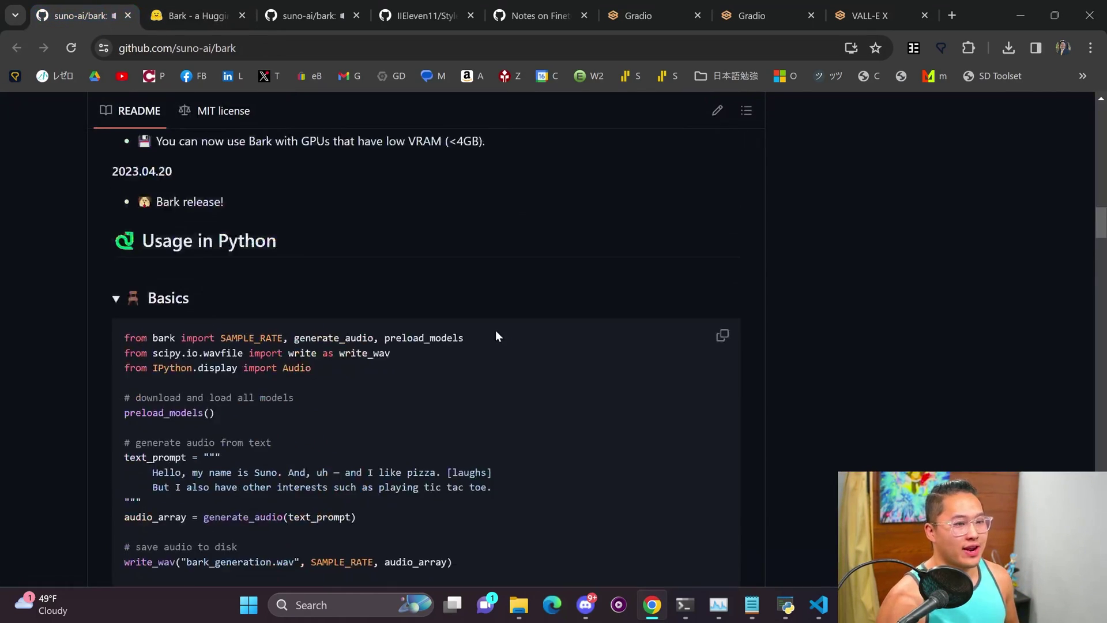
{"action": "scroll", "coordinate": [496, 336], "scroll_direction": "up", "scroll_amount": 15}
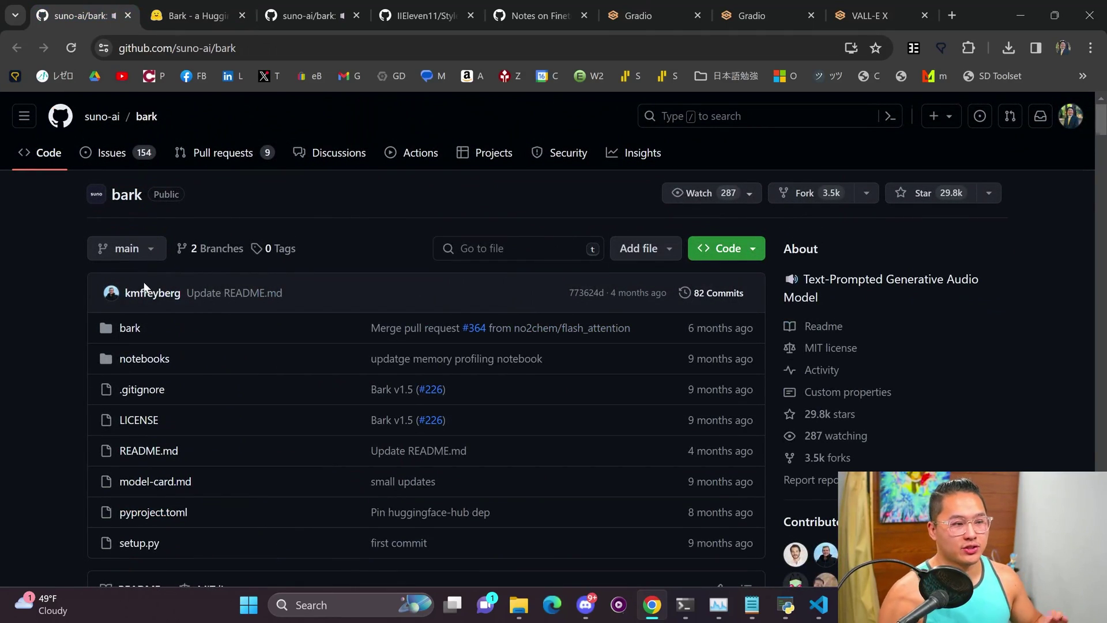
{"action": "scroll", "coordinate": [79, 310], "scroll_direction": "down", "scroll_amount": 1}
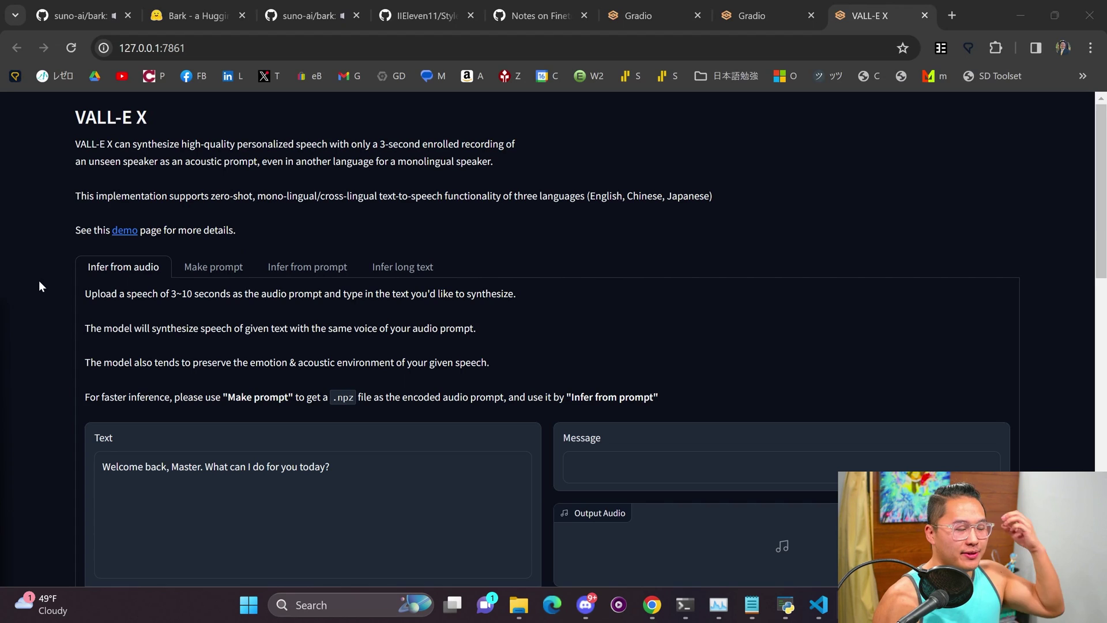
Review the VALL-E X Infer from audio form, from the text and language settings to the audio prompt inputs
{"action": "scroll", "coordinate": [40, 277], "scroll_direction": "down", "scroll_amount": 3}
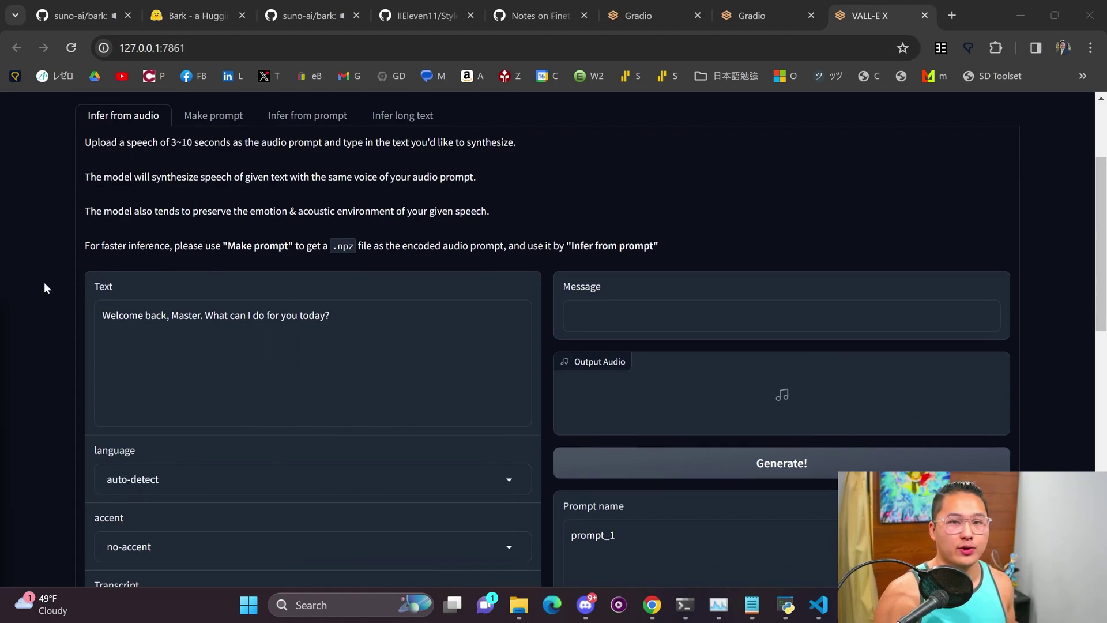
{"action": "scroll", "coordinate": [46, 281], "scroll_direction": "down", "scroll_amount": 1}
{"action": "scroll", "coordinate": [57, 278], "scroll_direction": "down", "scroll_amount": 2}
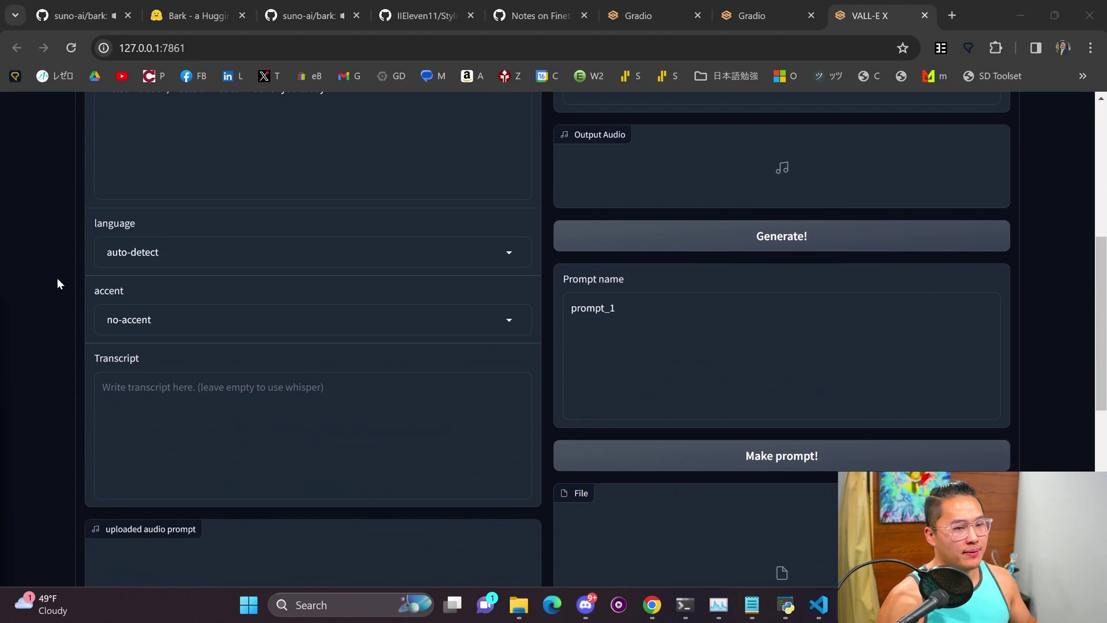
{"action": "scroll", "coordinate": [59, 278], "scroll_direction": "down", "scroll_amount": 1}
{"action": "scroll", "coordinate": [57, 277], "scroll_direction": "down", "scroll_amount": 1}
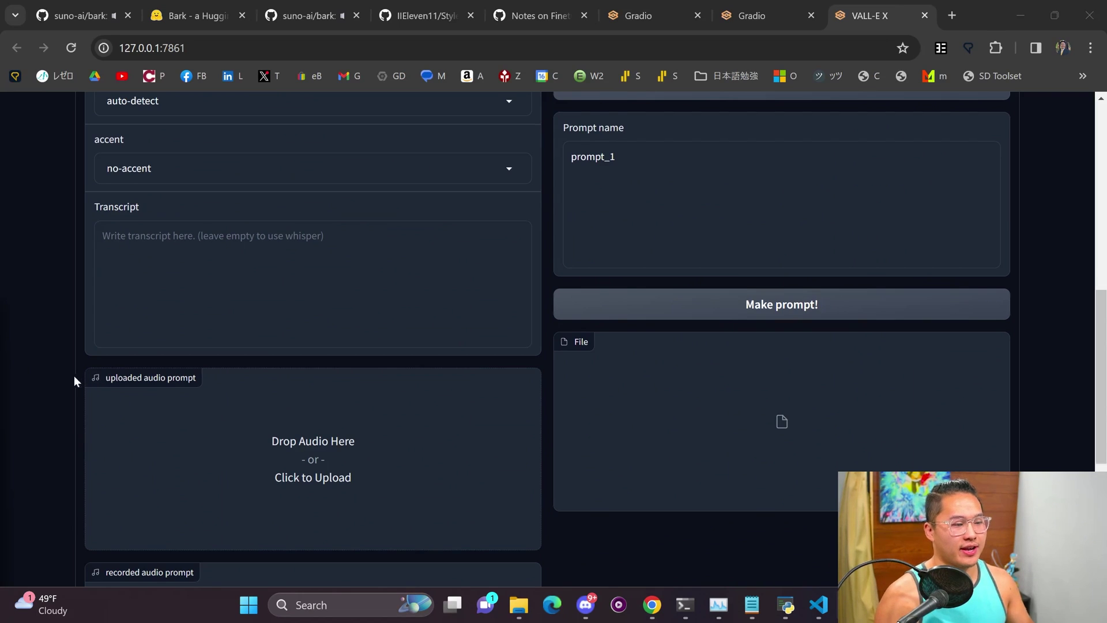
{"action": "scroll", "coordinate": [74, 375], "scroll_direction": "down", "scroll_amount": 2}
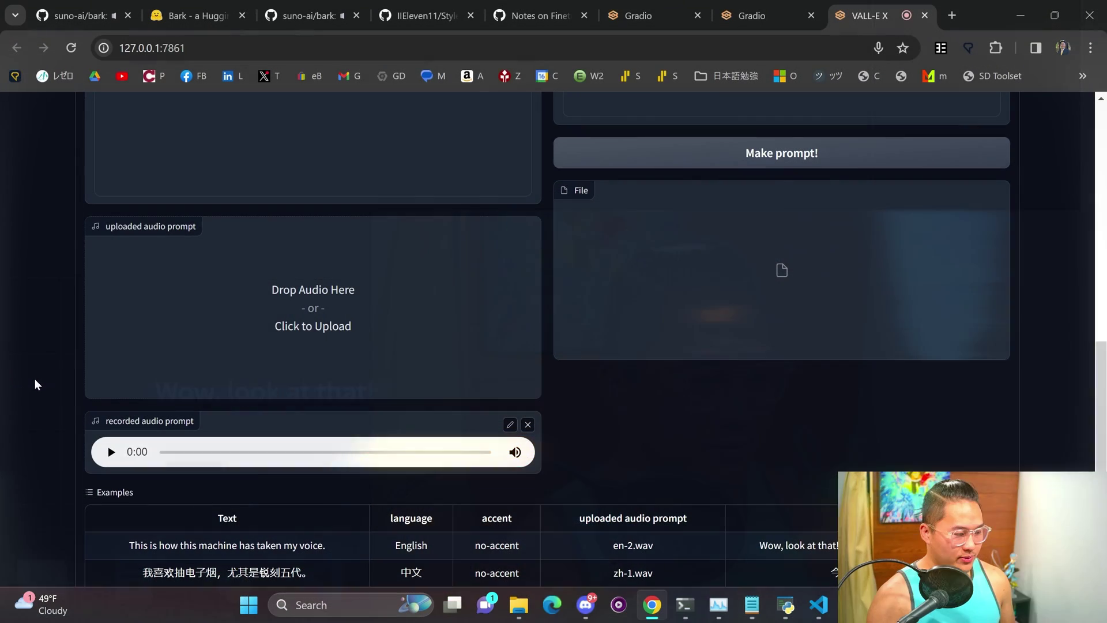
Replace the Infer from audio text with "Thank you for watching this youtube video, like and subscribe for more!" and generate the speech
{"action": "scroll", "coordinate": [35, 378], "scroll_direction": "up", "scroll_amount": 10}
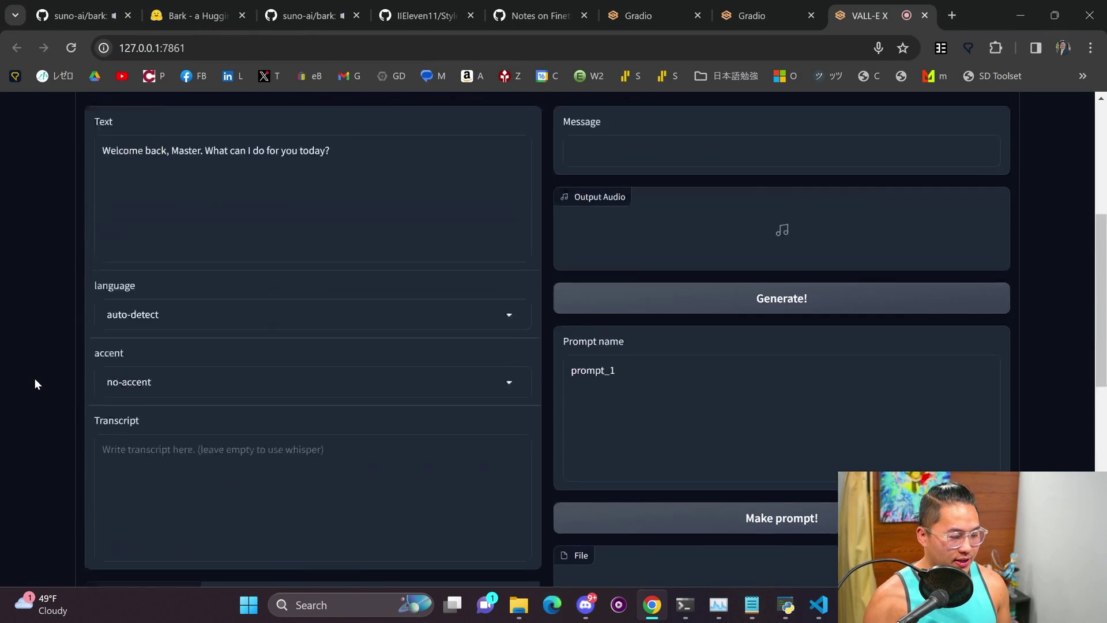
{"action": "triple_click", "coordinate": [329, 391]}
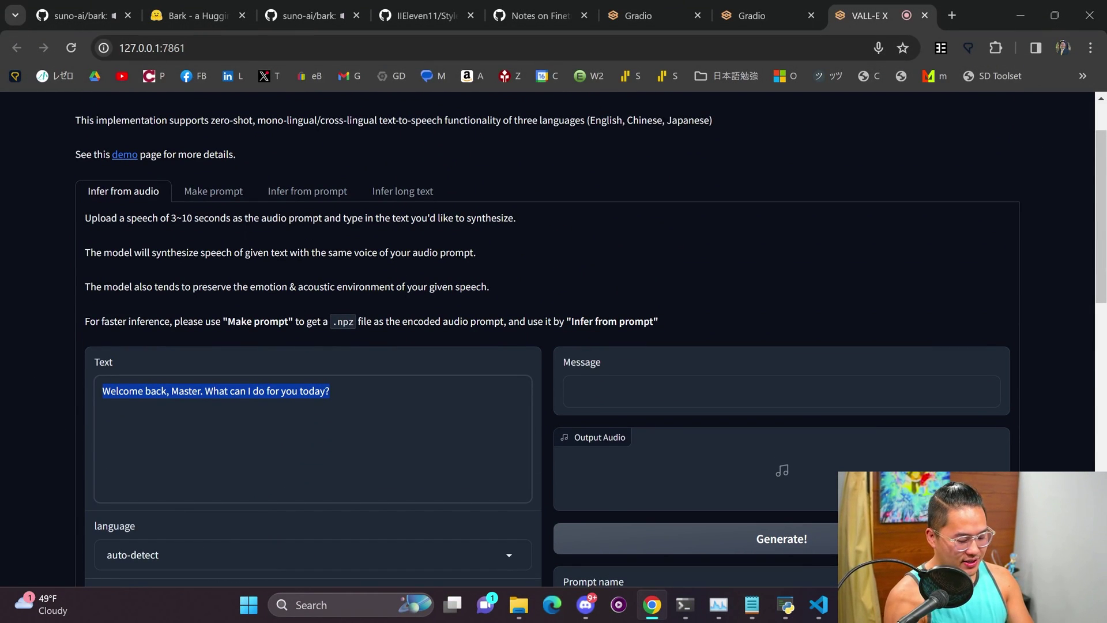
{"action": "type", "text": "Thank you for watching this youtube video, like and subscribe for more!"}
{"action": "scroll", "coordinate": [557, 412], "scroll_direction": "down", "scroll_amount": 2}
{"action": "left_click", "coordinate": [782, 539]}
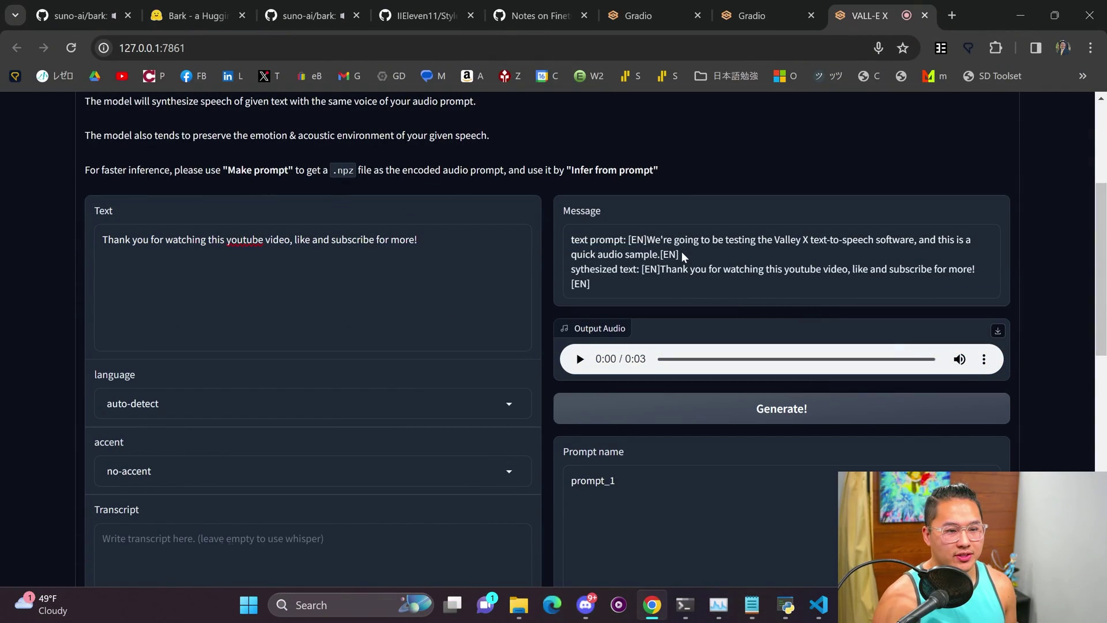
Check the text prompt and synthesized text in the generation message, and play the output audio
{"action": "left_click_drag", "start_coordinate": [679, 255], "coordinate": [633, 245]}
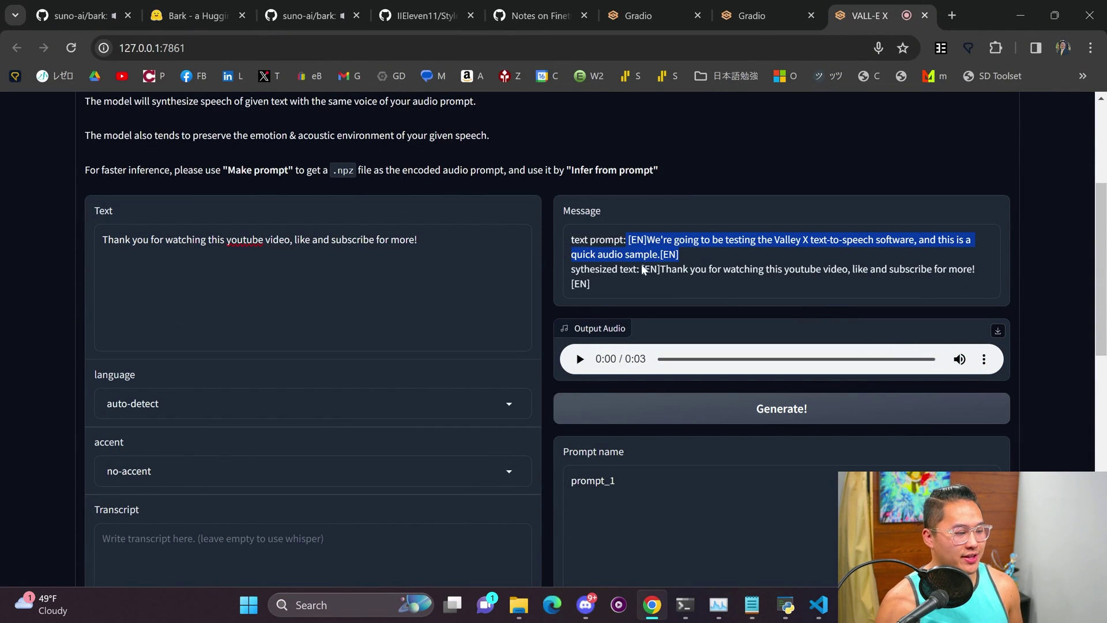
{"action": "left_click_drag", "start_coordinate": [629, 289], "coordinate": [631, 268]}
{"action": "left_click", "coordinate": [546, 303]}
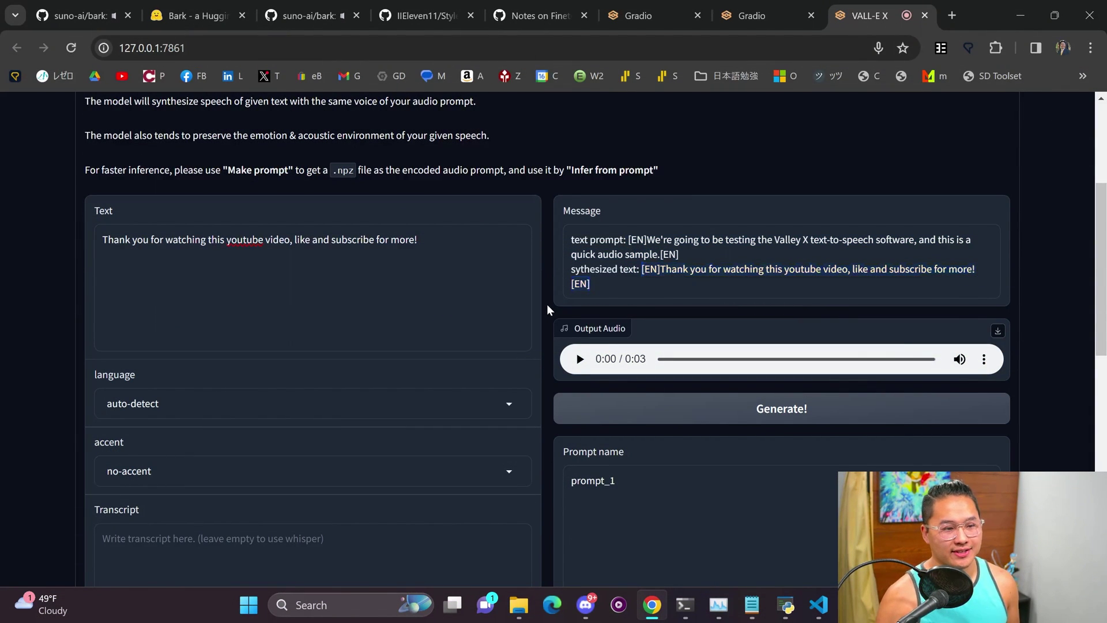
{"action": "scroll", "coordinate": [547, 317], "scroll_direction": "down", "scroll_amount": 1}
{"action": "left_click", "coordinate": [579, 284]}
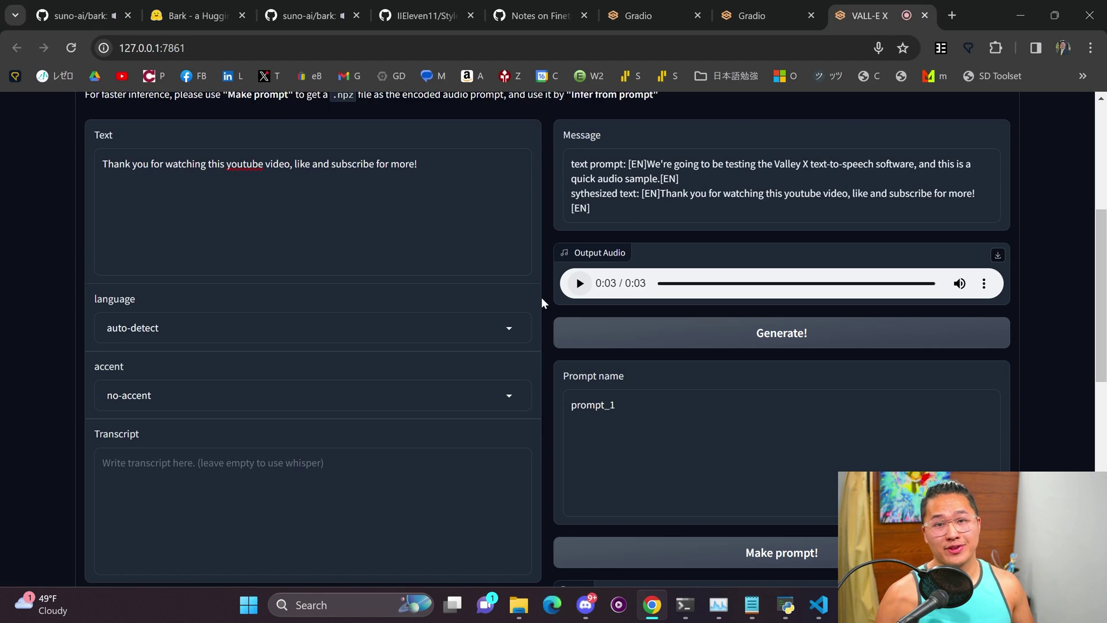
Switch VALL-E X to Infer from prompt and choose the Melina voice preset
{"action": "scroll", "coordinate": [542, 298], "scroll_direction": "up", "scroll_amount": 3}
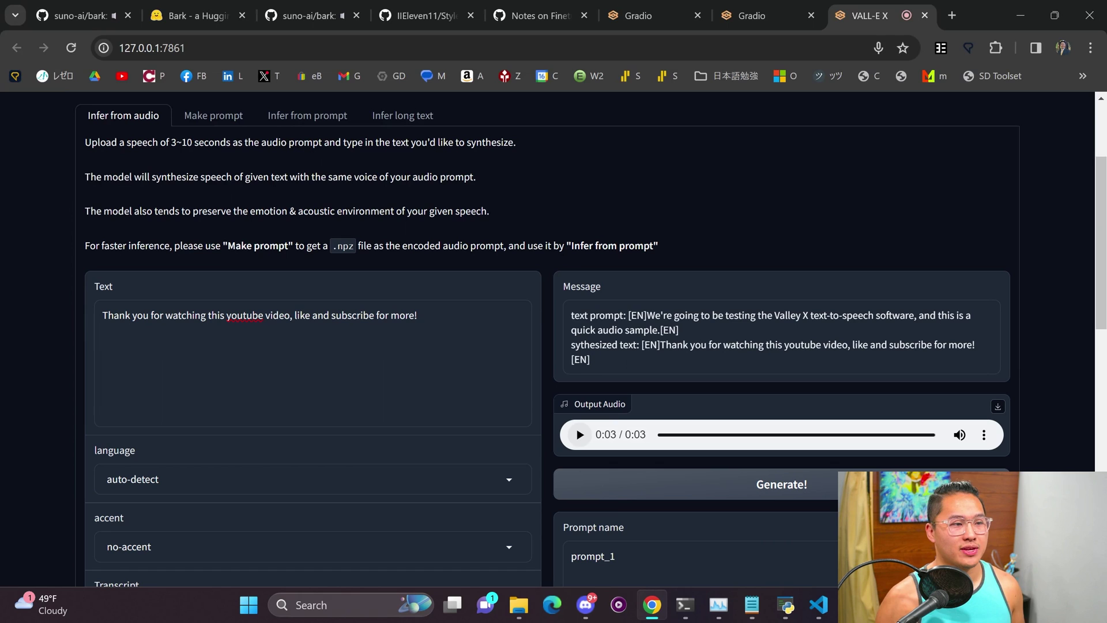
{"action": "left_click", "coordinate": [307, 122]}
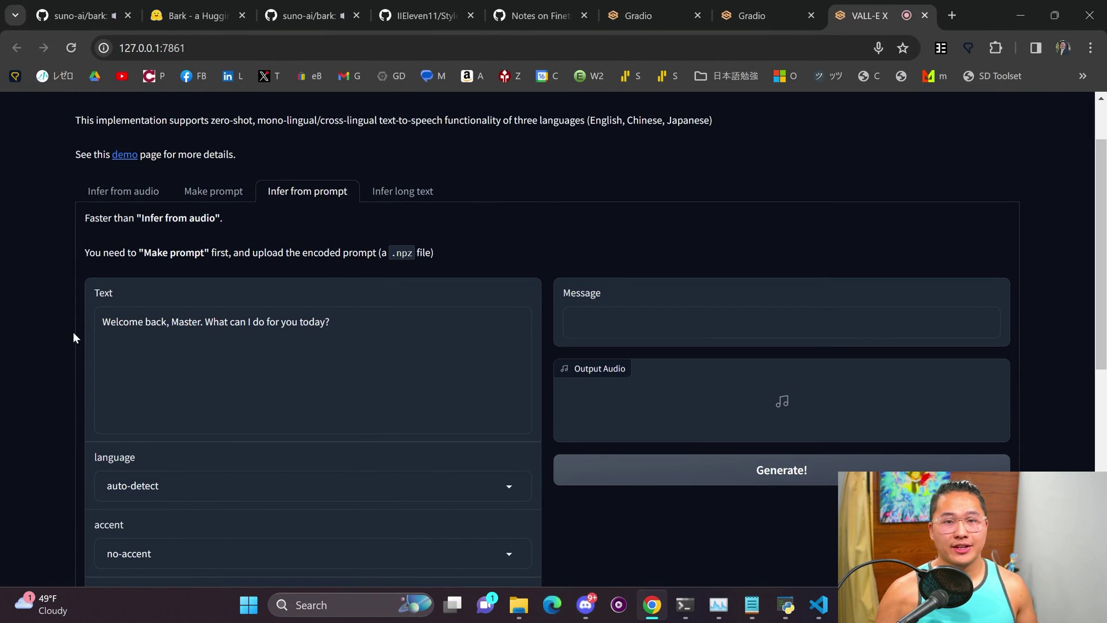
{"action": "scroll", "coordinate": [72, 331], "scroll_direction": "down", "scroll_amount": 2}
{"action": "left_click", "coordinate": [312, 470]}
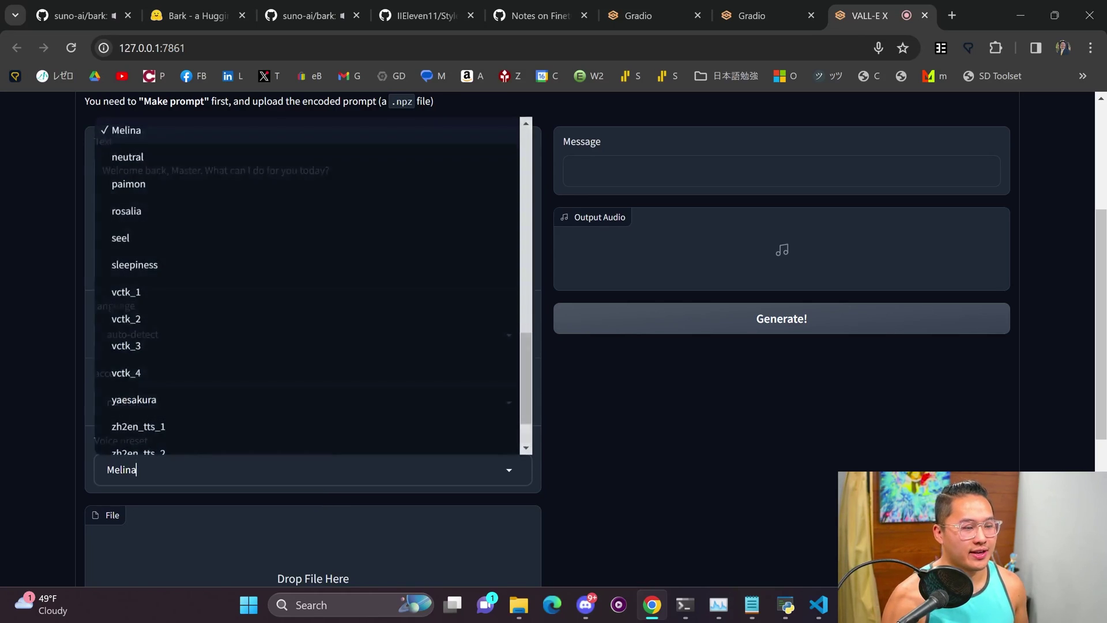
{"action": "left_click", "coordinate": [173, 130]}
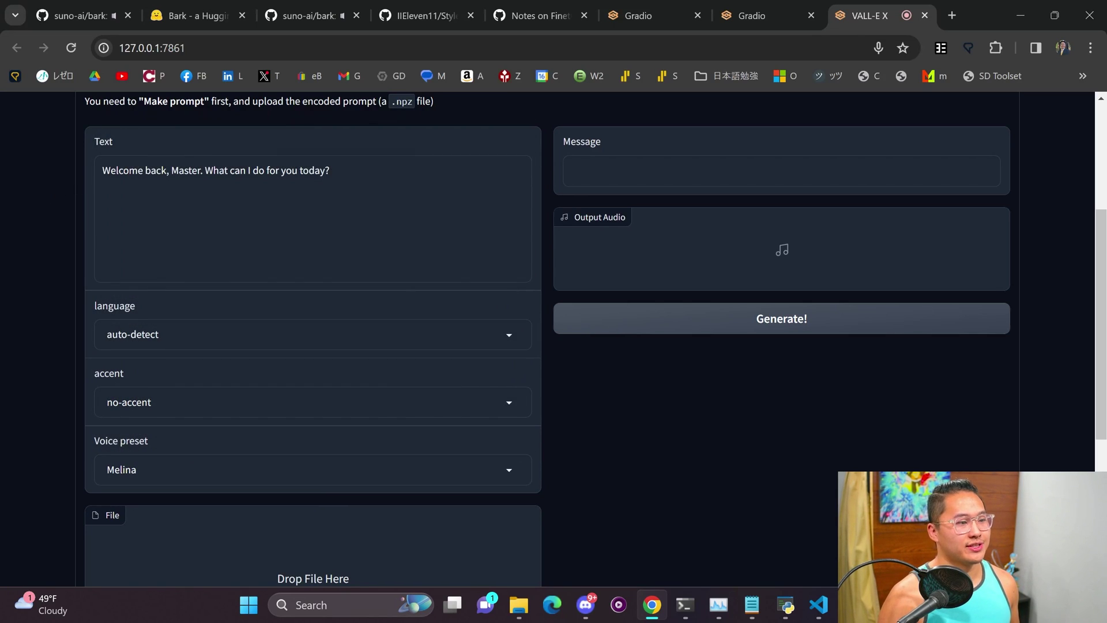
Copy the sentence from Infer from audio and replace the Infer from prompt text with it
{"action": "scroll", "coordinate": [311, 346], "scroll_direction": "up", "scroll_amount": 1}
{"action": "left_click", "coordinate": [129, 117]}
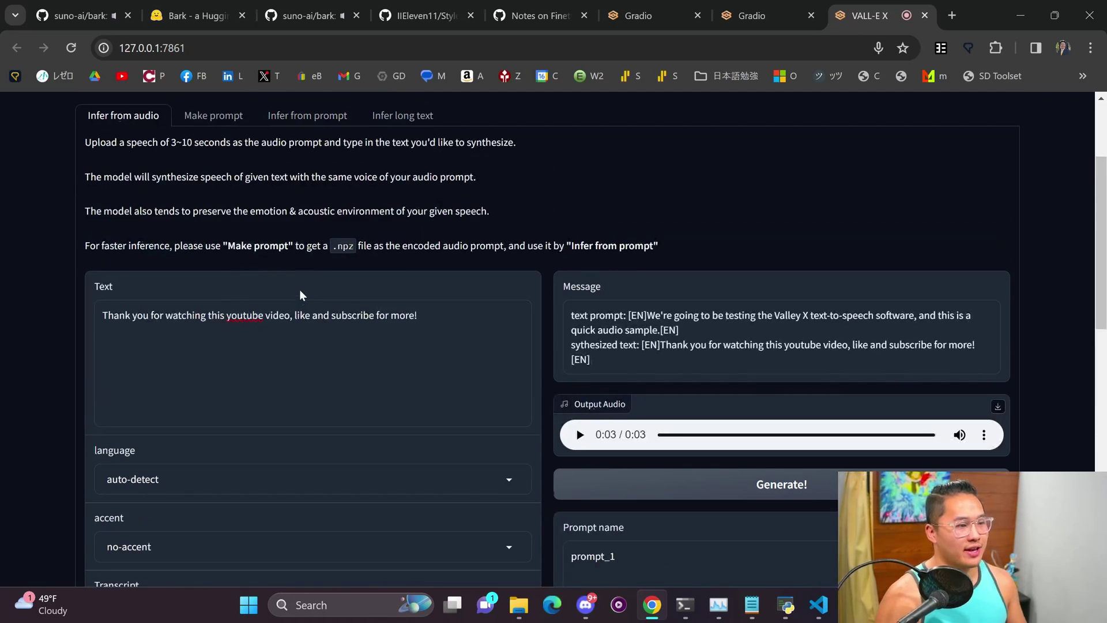
{"action": "left_click", "coordinate": [303, 306]}
{"action": "key", "text": "ctrl+a"}
{"action": "key", "text": "ctrl+c"}
{"action": "left_click", "coordinate": [332, 117]}
{"action": "left_click", "coordinate": [173, 259]}
{"action": "key", "text": "ctrl+a"}
{"action": "key", "text": "ctrl+v"}
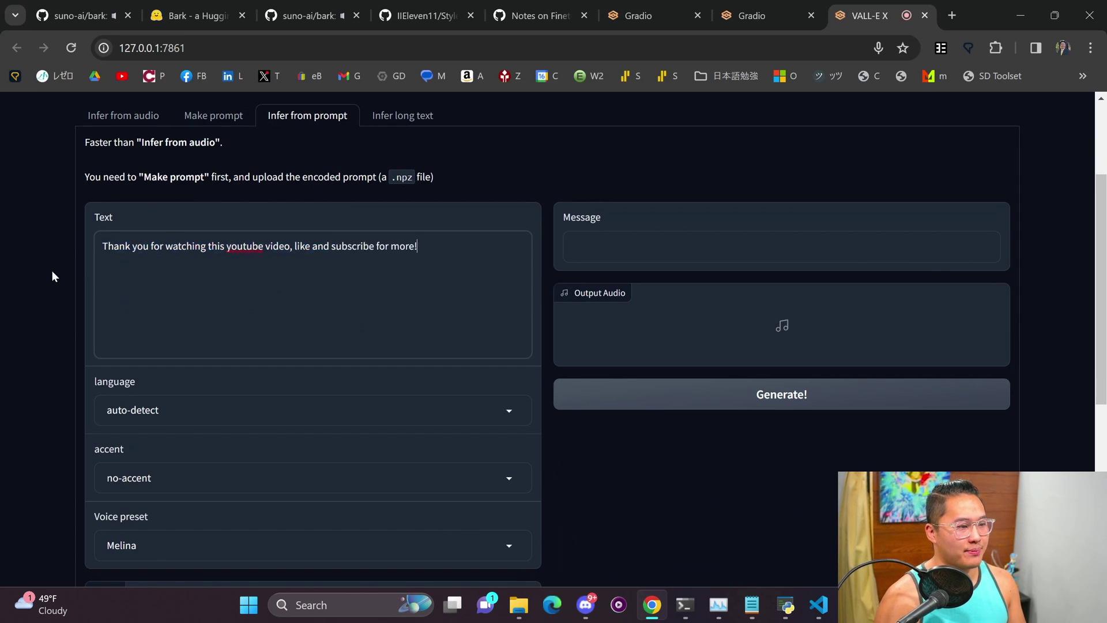
Generate the copied sentence with the Melina voice preset and play the output audio
{"action": "left_click", "coordinate": [799, 394]}
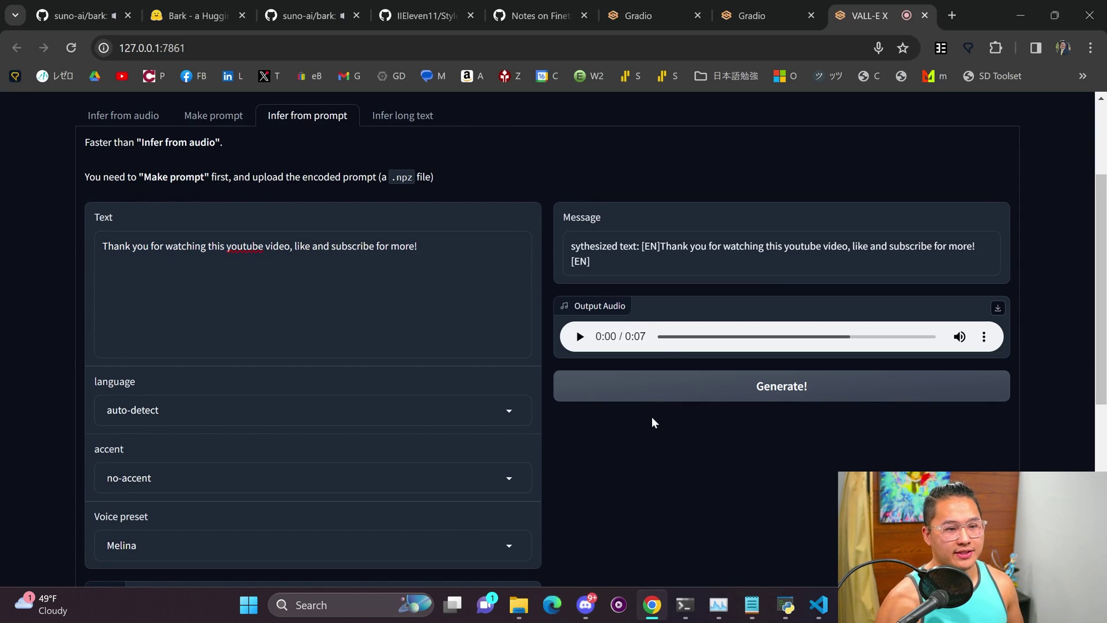
{"action": "left_click", "coordinate": [579, 337]}
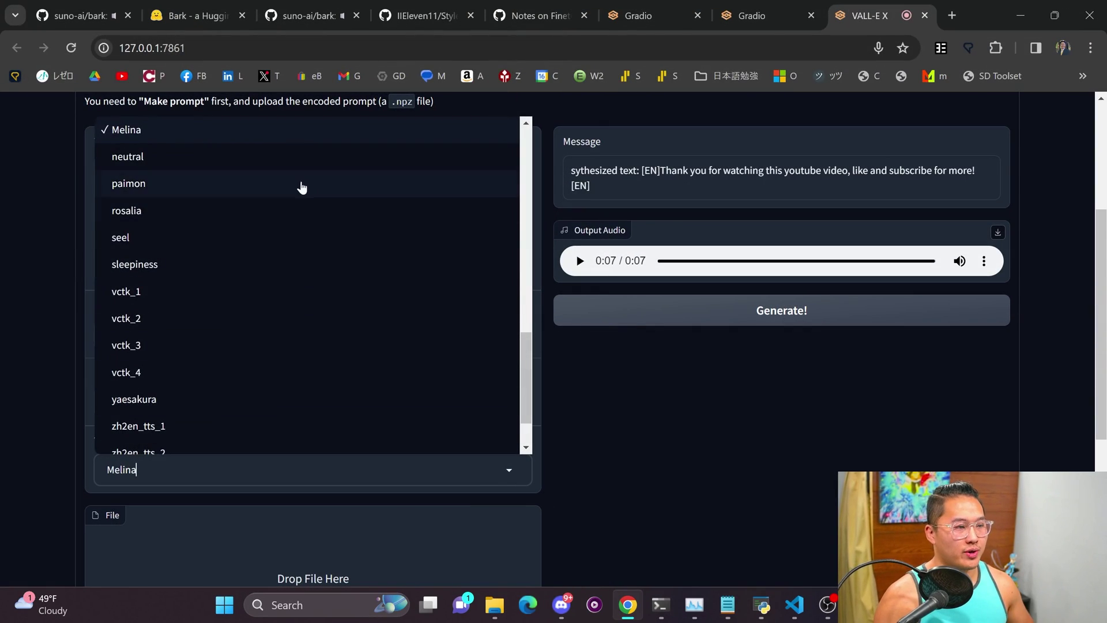
Generate speech for the Japanese sentence "見てくれてありがとう！" using the Lui voice preset
{"action": "scroll", "coordinate": [288, 190], "scroll_direction": "up", "scroll_amount": 2}
{"action": "left_click", "coordinate": [282, 193]}
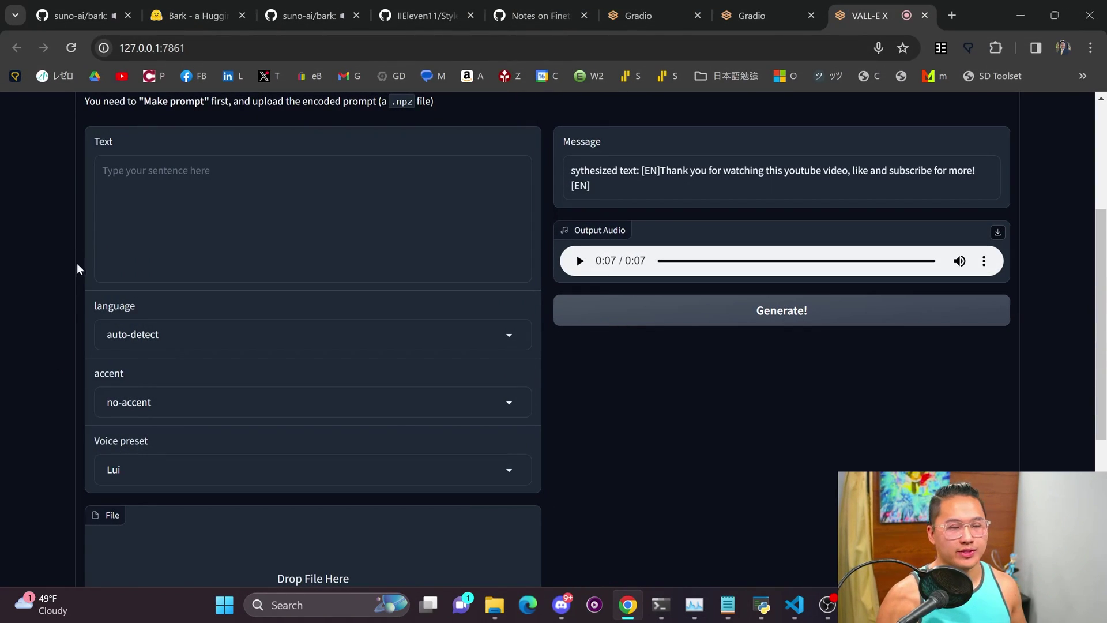
{"action": "left_click", "coordinate": [103, 170]}
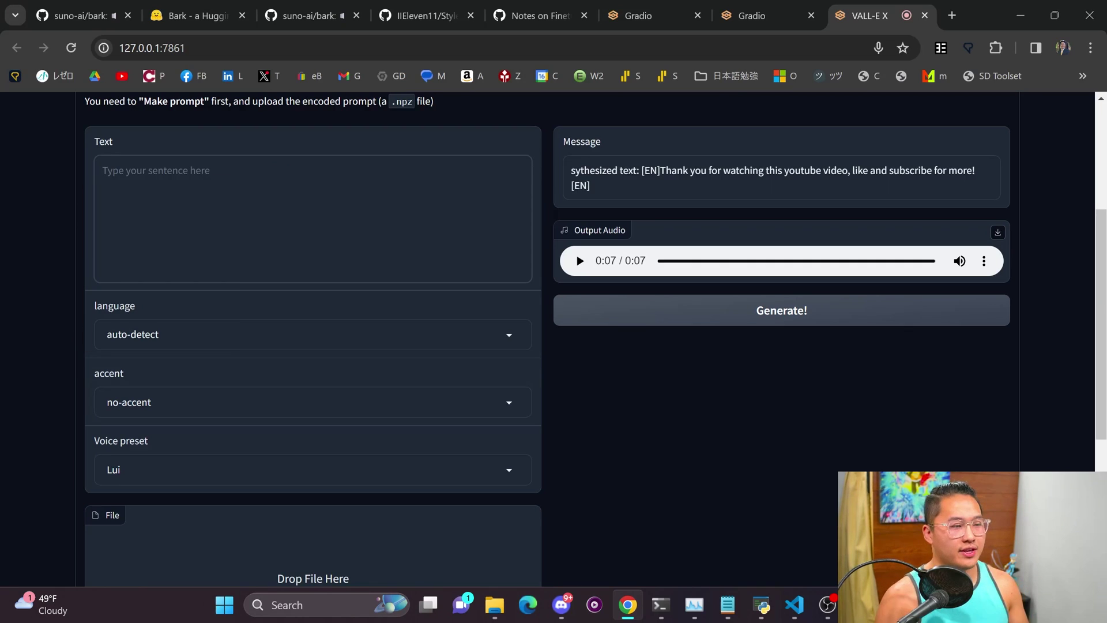
{"action": "type", "text": "見てくれてありがとう"}
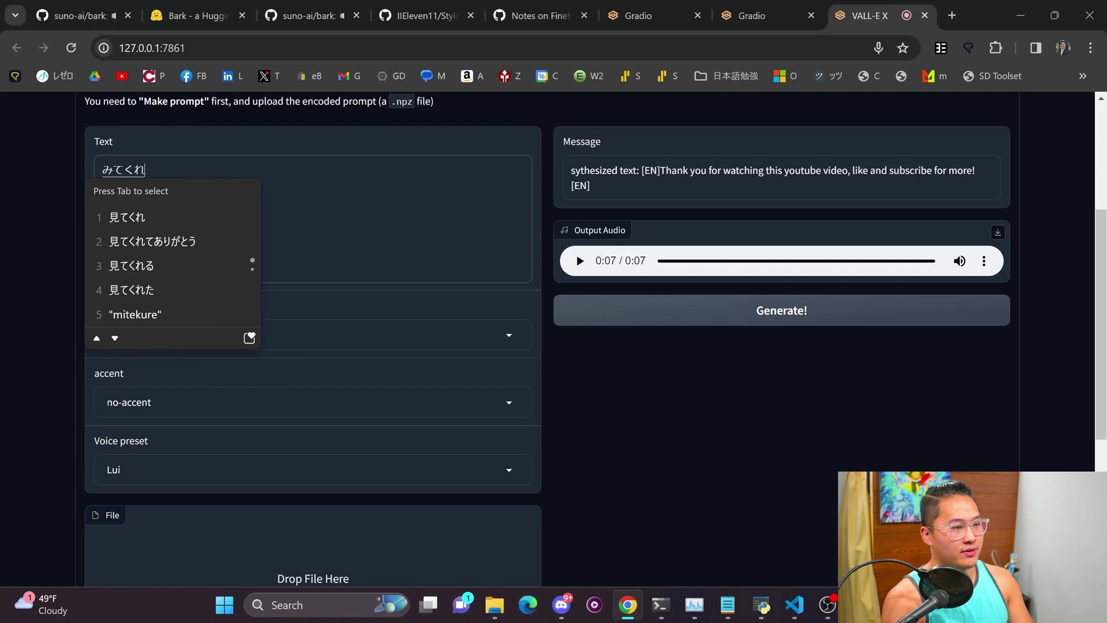
{"action": "type", "text": "！"}
{"action": "key", "text": "Return"}
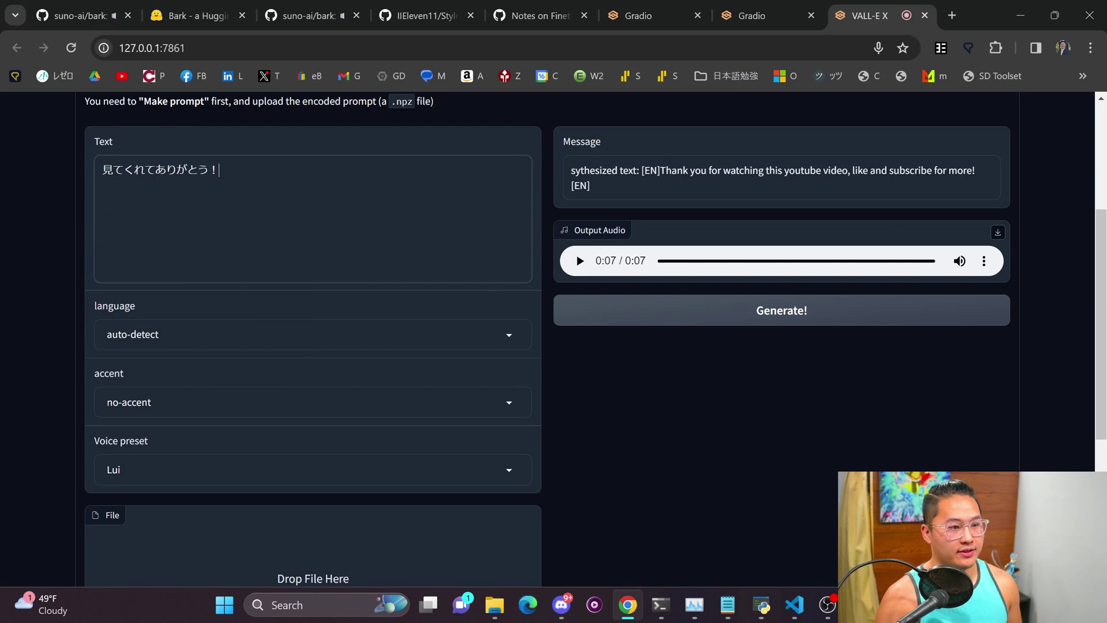
{"action": "left_click", "coordinate": [755, 314]}
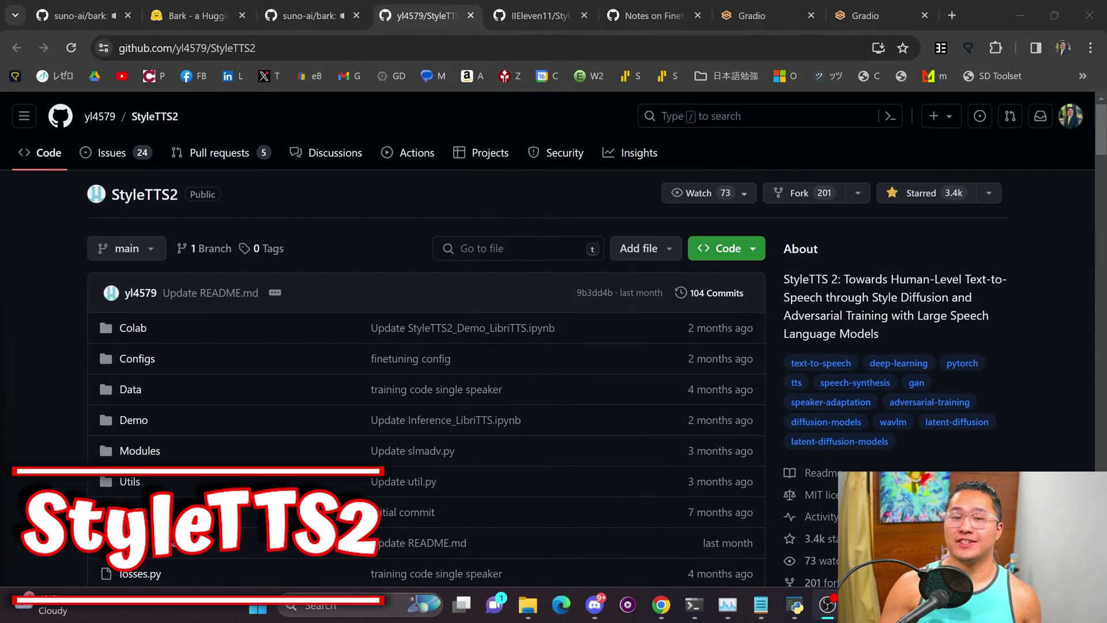
Skim the StyleTTS2 README's prerequisites and TODO list, and open the StyleTTS2FineTune repository's guide
{"action": "scroll", "coordinate": [30, 441], "scroll_direction": "down", "scroll_amount": 20}
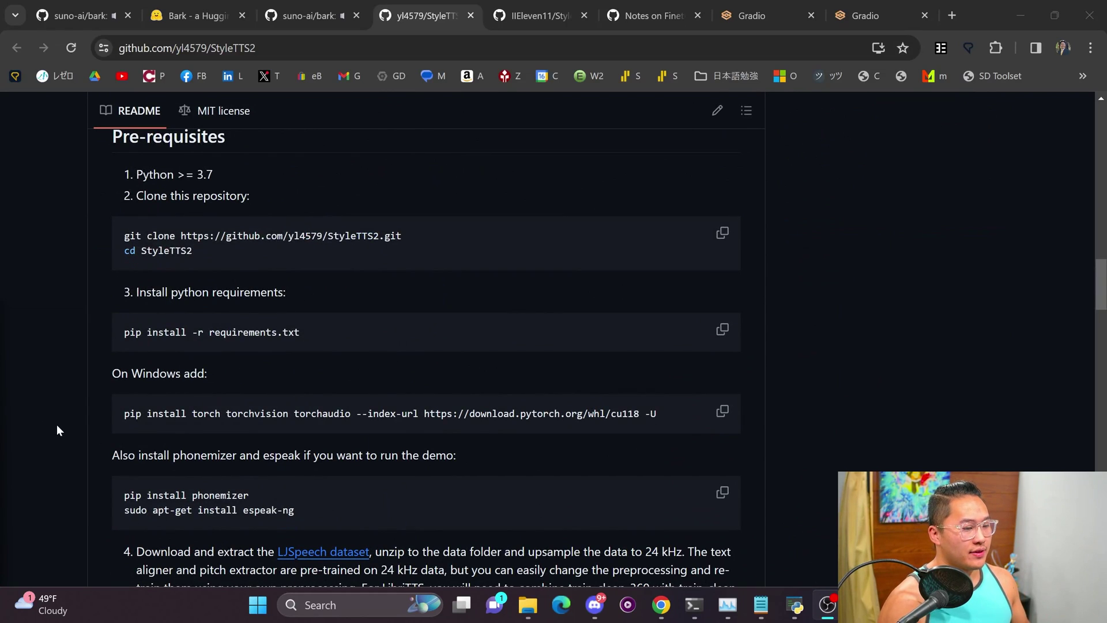
{"action": "scroll", "coordinate": [54, 432], "scroll_direction": "up", "scroll_amount": 5}
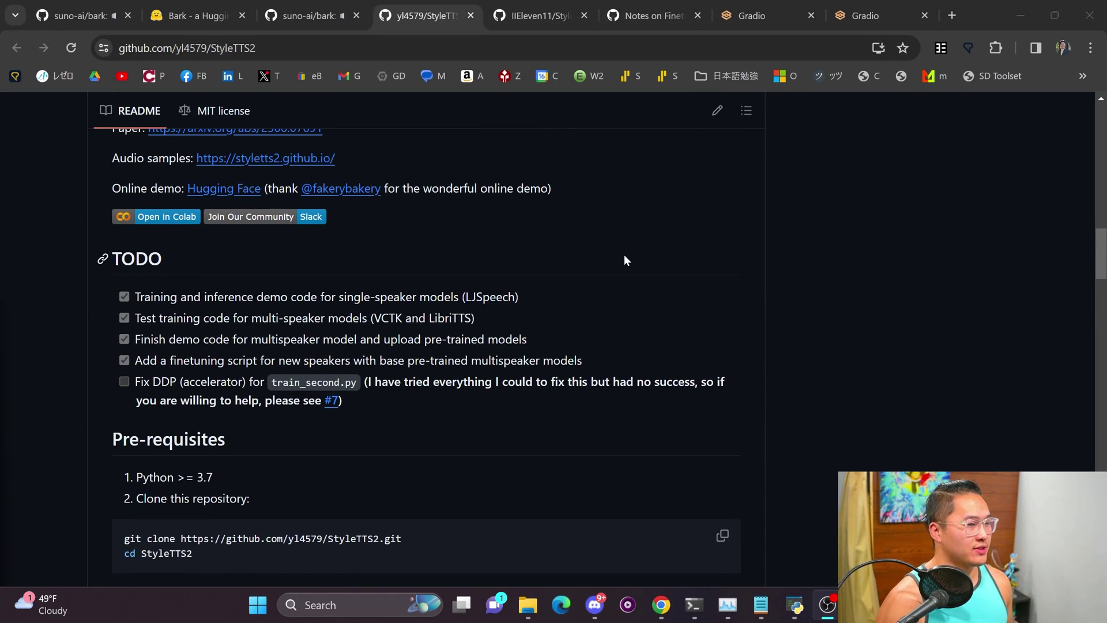
{"action": "left_click", "coordinate": [500, 22]}
{"action": "scroll", "coordinate": [86, 342], "scroll_direction": "down", "scroll_amount": 5}
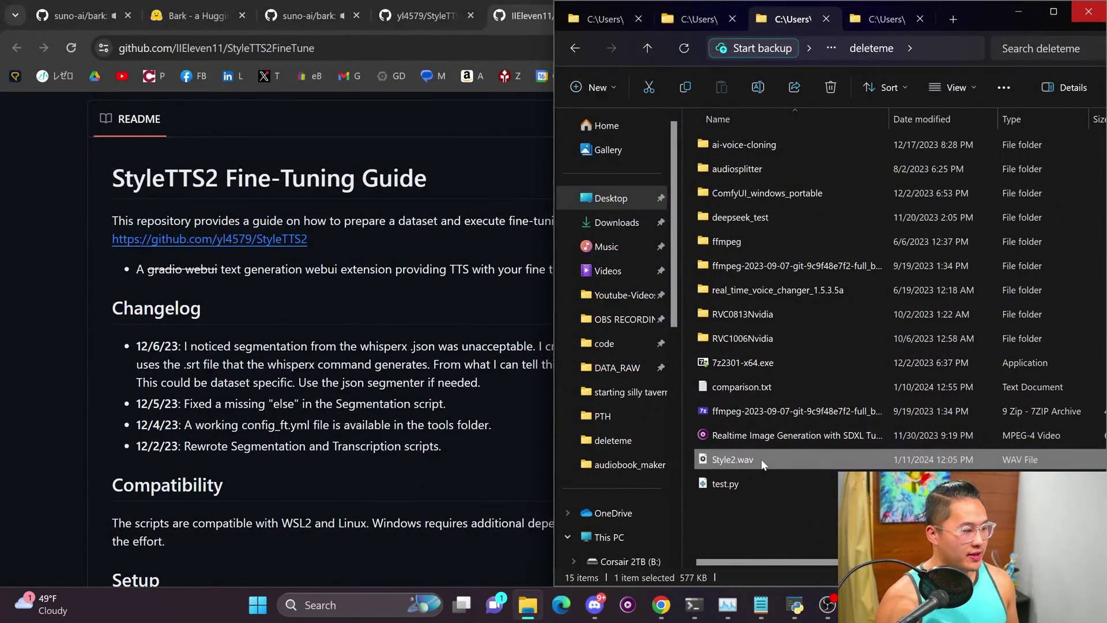
Play Style2.wav from the deleteme folder, and put away the media player and the folder window
{"action": "double_click", "coordinate": [761, 459]}
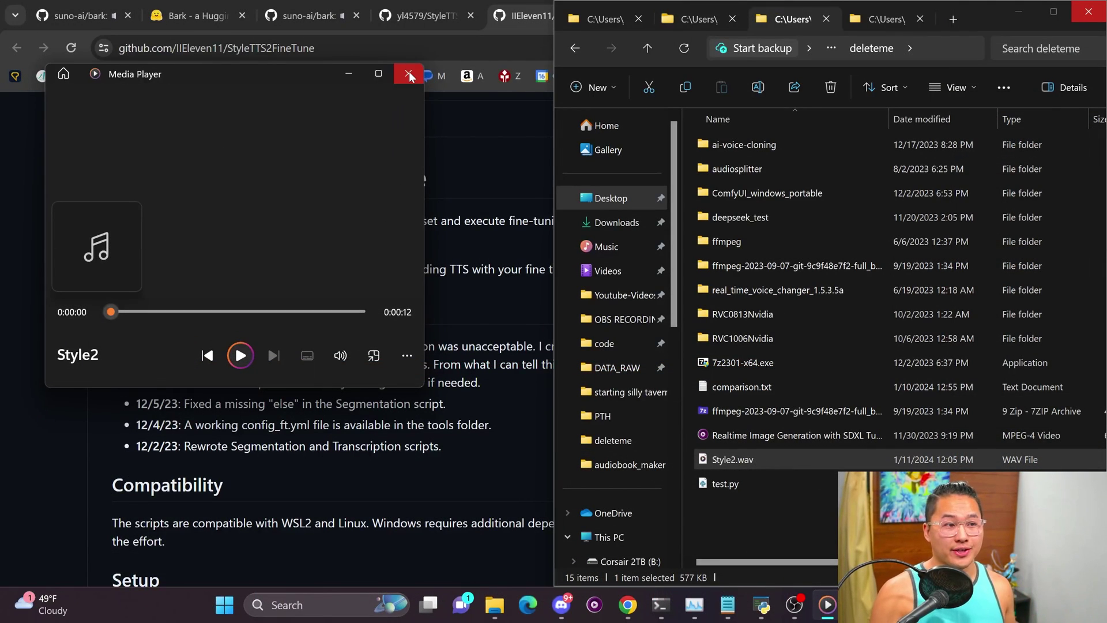
{"action": "left_click", "coordinate": [409, 75]}
{"action": "left_click", "coordinate": [1020, 13]}
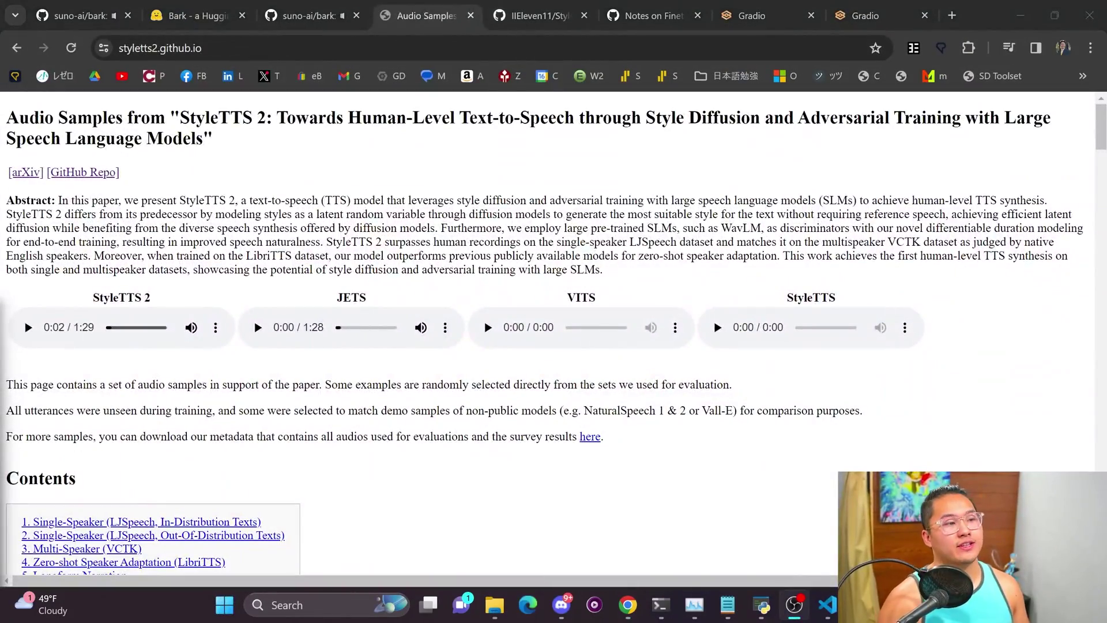
Browse the StyleTTS 2 audio samples page down to the Zero-shot Speaker Adaptation (LibriTTS) section
{"action": "scroll", "coordinate": [525, 323], "scroll_direction": "down", "scroll_amount": 10}
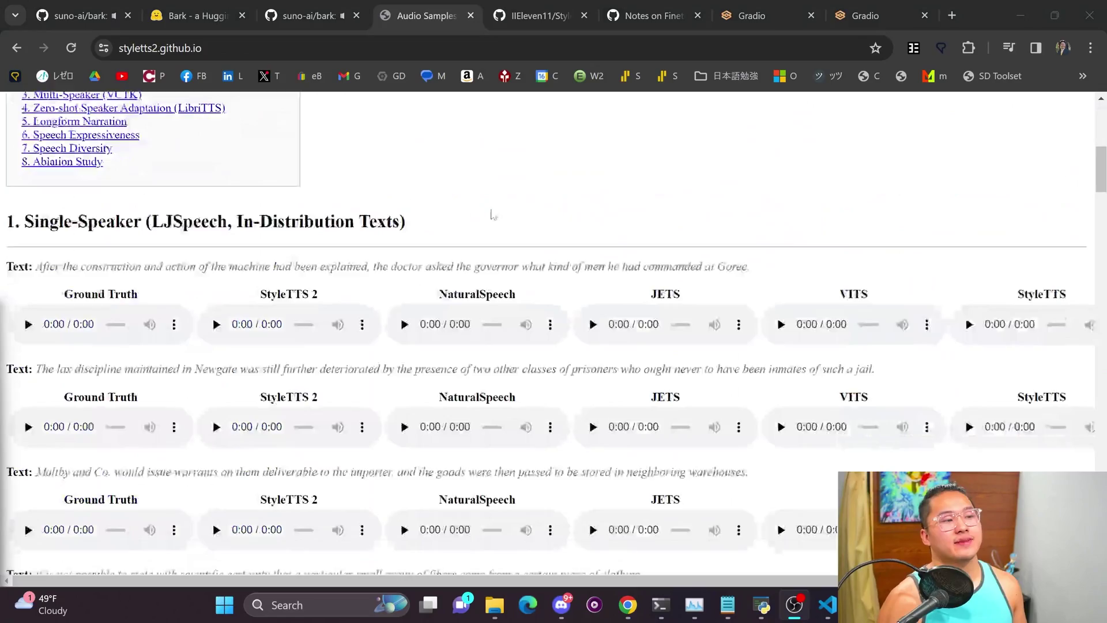
{"action": "scroll", "coordinate": [524, 323], "scroll_direction": "up", "scroll_amount": 6}
{"action": "scroll", "coordinate": [524, 323], "scroll_direction": "up", "scroll_amount": 7}
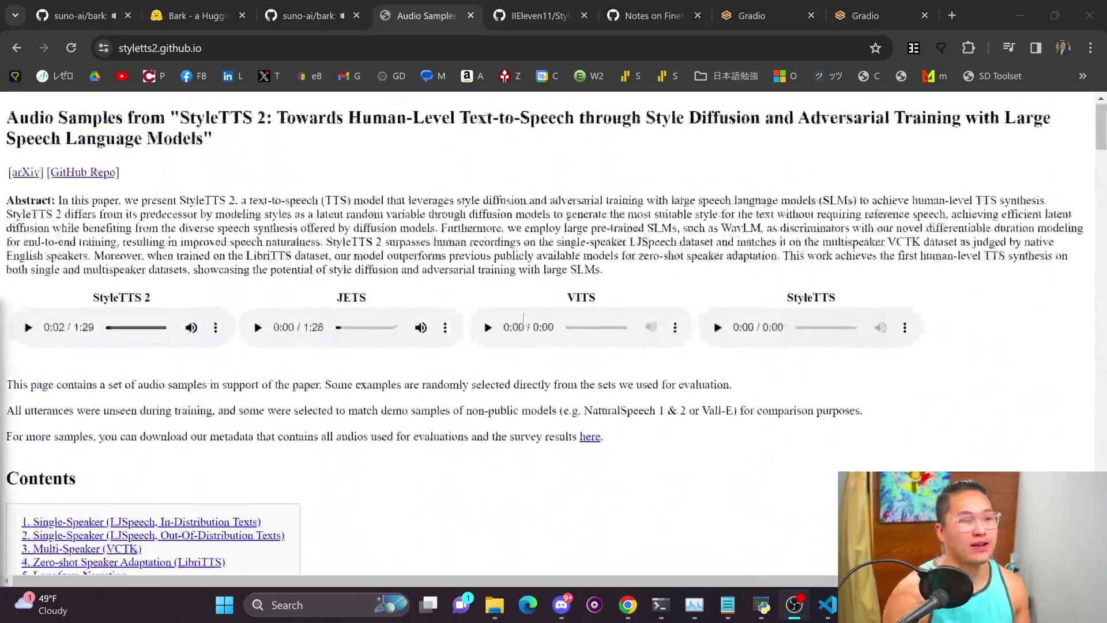
{"action": "left_click_drag", "start_coordinate": [1104, 156], "coordinate": [1088, 312]}
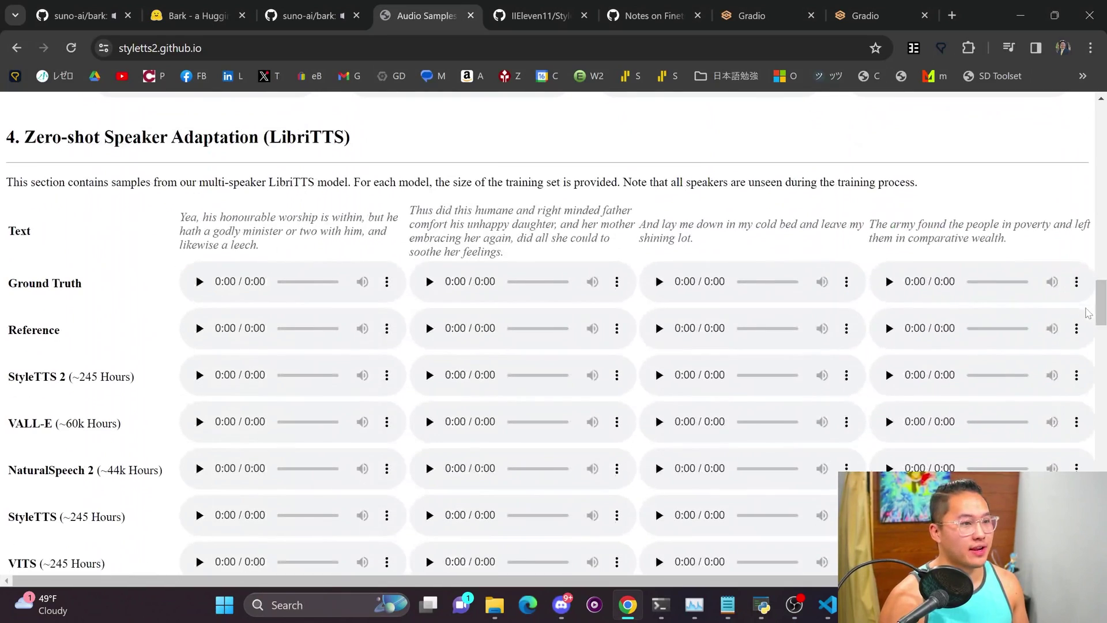
{"action": "left_click", "coordinate": [305, 16]}
{"action": "left_click", "coordinate": [427, 16]}
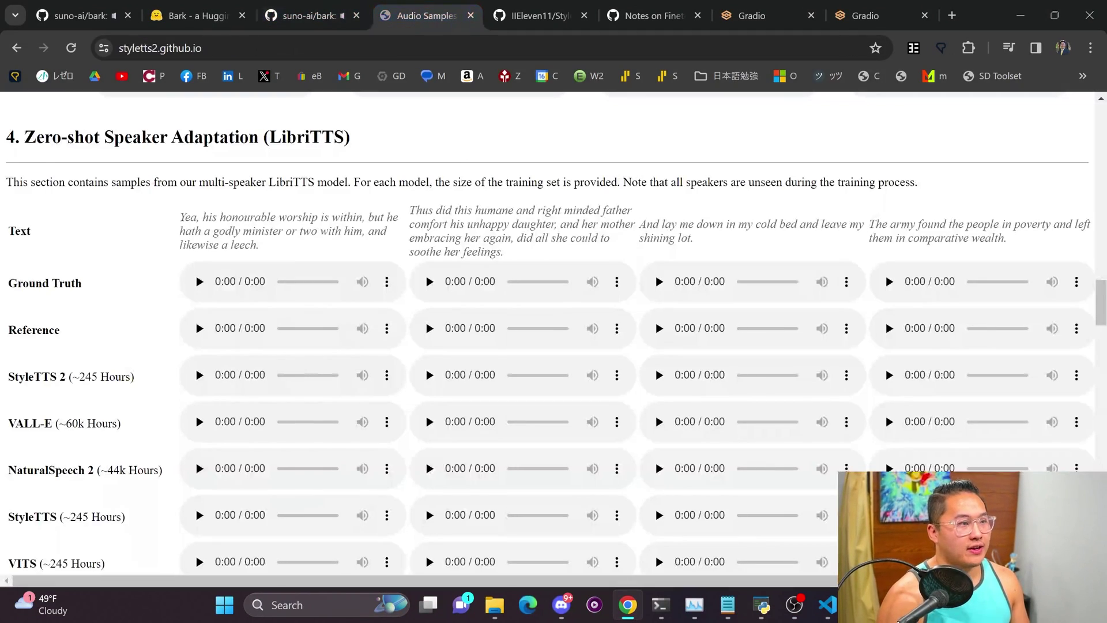
Return to the StyleTTS2 repository README and highlight the line linking to the audio samples
{"action": "left_click", "coordinate": [17, 47]}
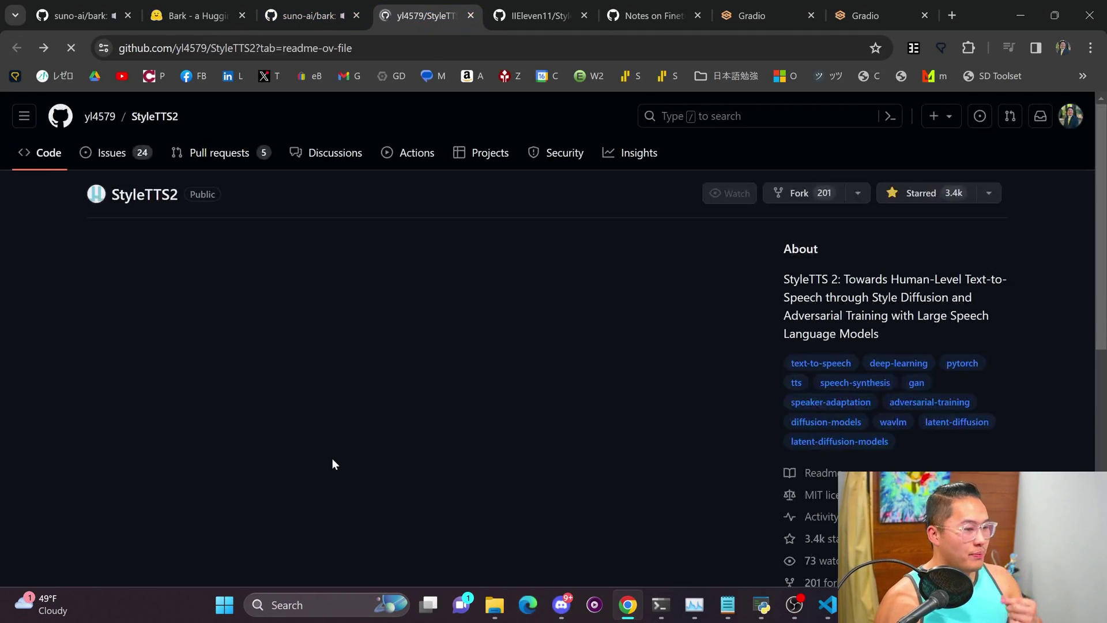
{"action": "left_click_drag", "start_coordinate": [338, 310], "coordinate": [90, 317]}
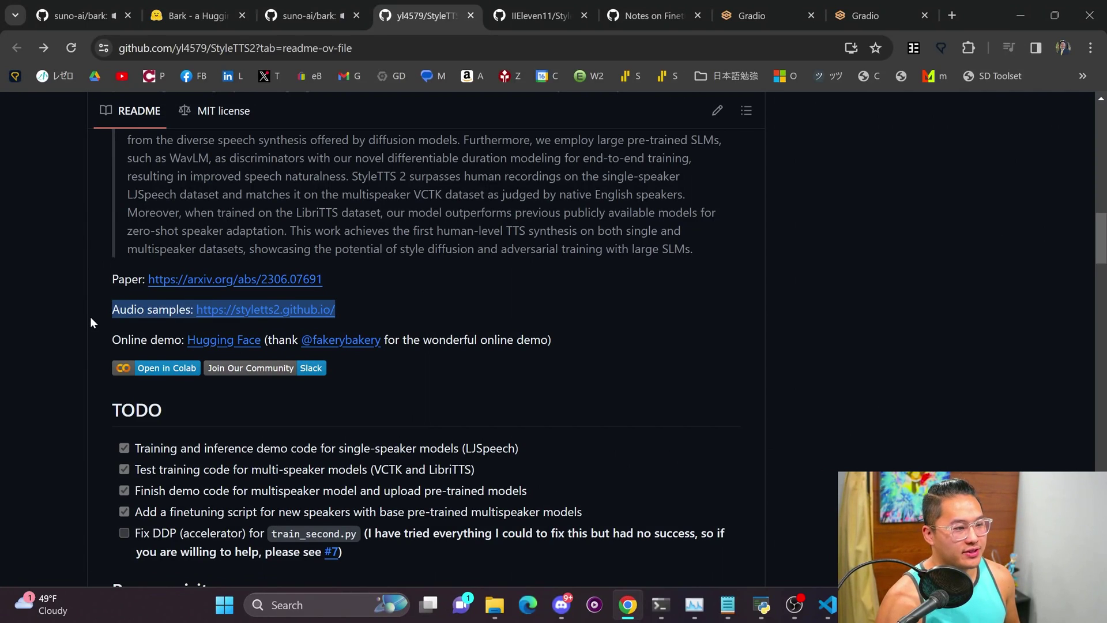
{"action": "left_click", "coordinate": [531, 367]}
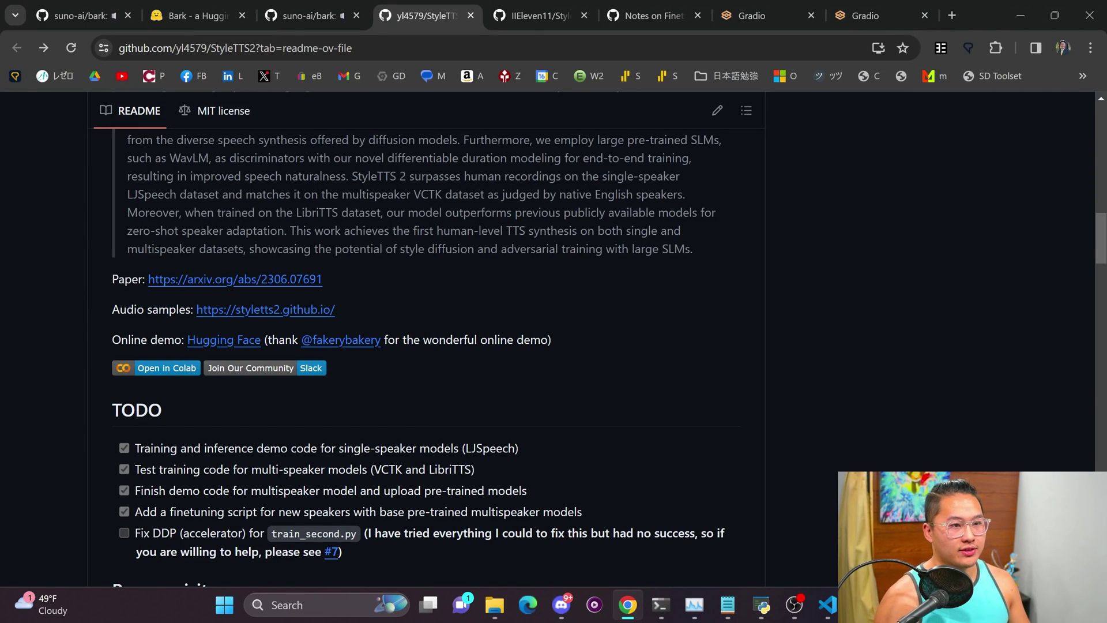
Read through the StyleTTS2FineTune guide, covering compatibility, environment setup, data preparation, segmentation and phonemization
{"action": "left_click", "coordinate": [536, 29]}
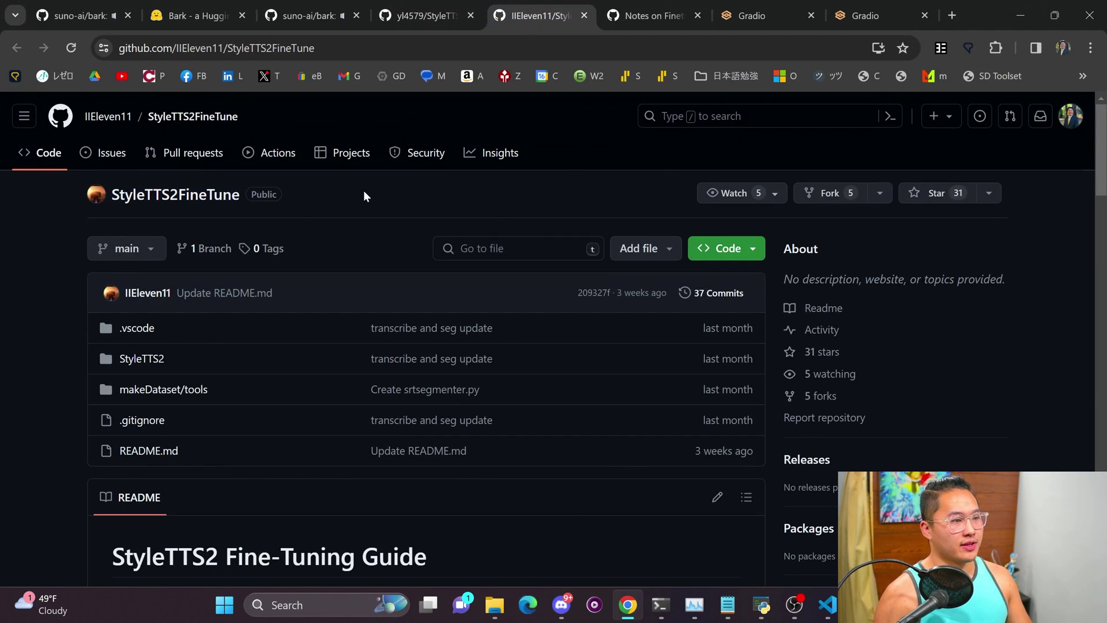
{"action": "scroll", "coordinate": [88, 248], "scroll_direction": "down", "scroll_amount": 4}
{"action": "scroll", "coordinate": [86, 257], "scroll_direction": "down", "scroll_amount": 13}
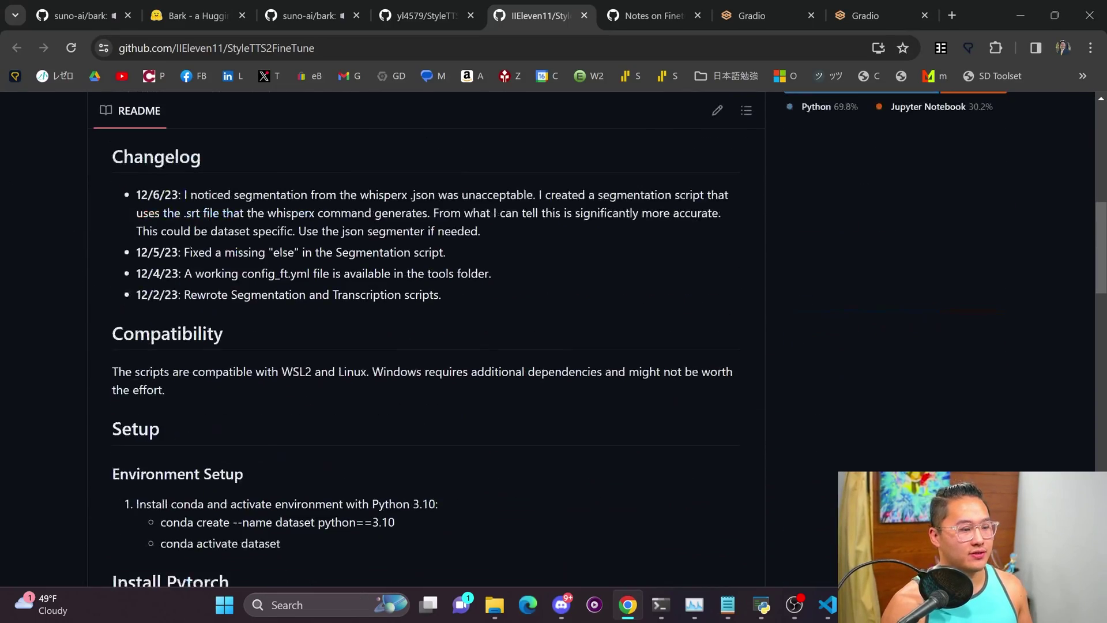
{"action": "scroll", "coordinate": [529, 425], "scroll_direction": "down", "scroll_amount": 3}
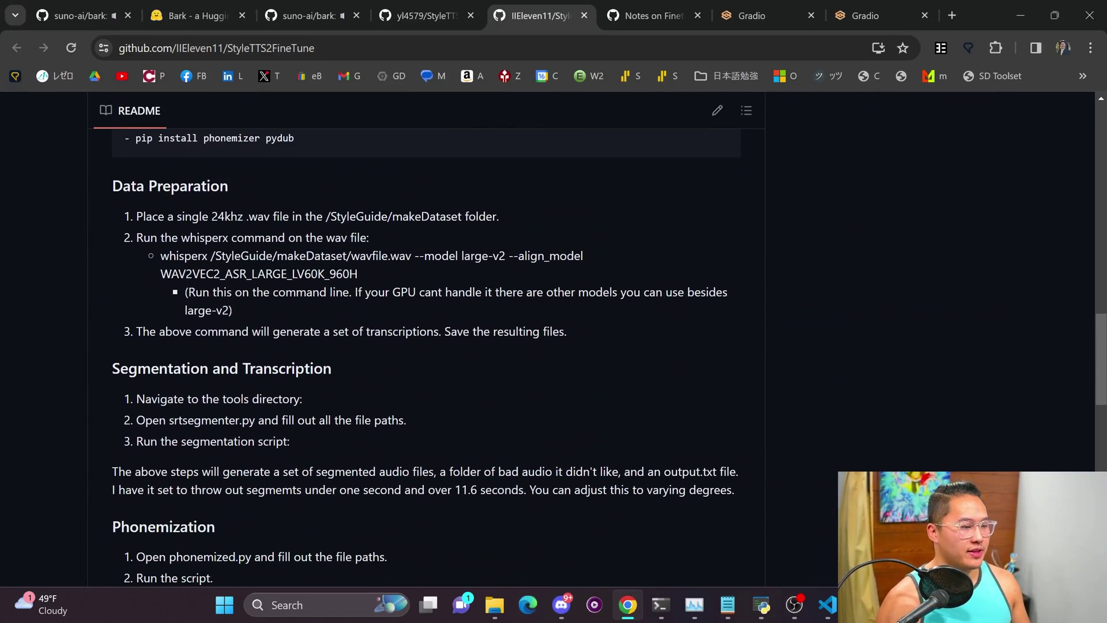
{"action": "scroll", "coordinate": [460, 452], "scroll_direction": "down", "scroll_amount": 3}
{"action": "scroll", "coordinate": [105, 318], "scroll_direction": "down", "scroll_amount": 6}
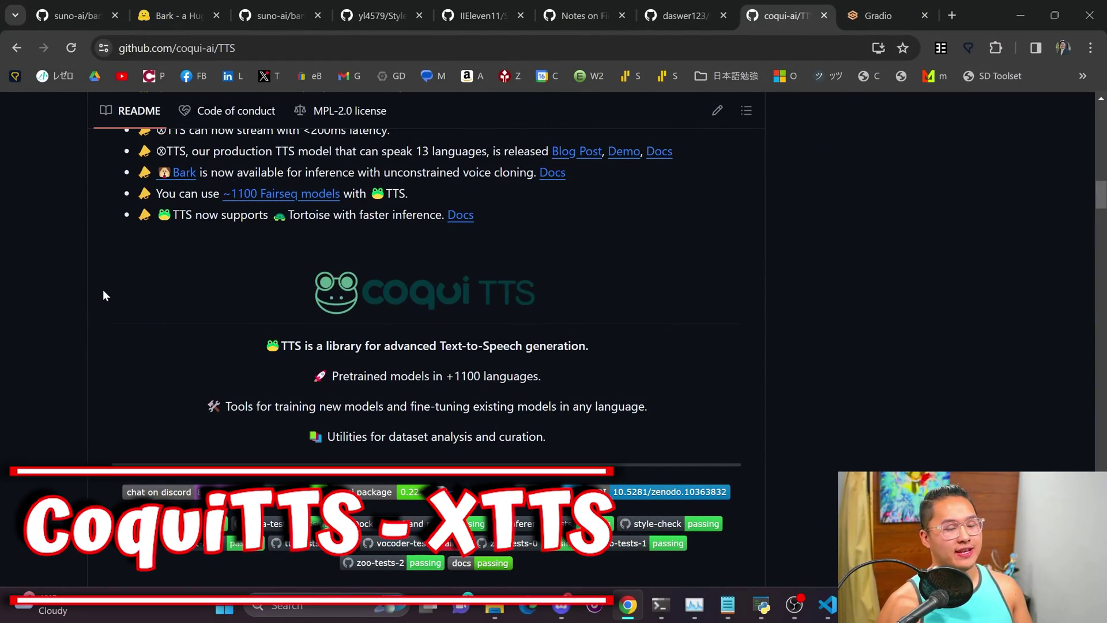
Open the xtts-finetune-webui repository and read the introduction in its README
{"action": "left_click", "coordinate": [692, 15]}
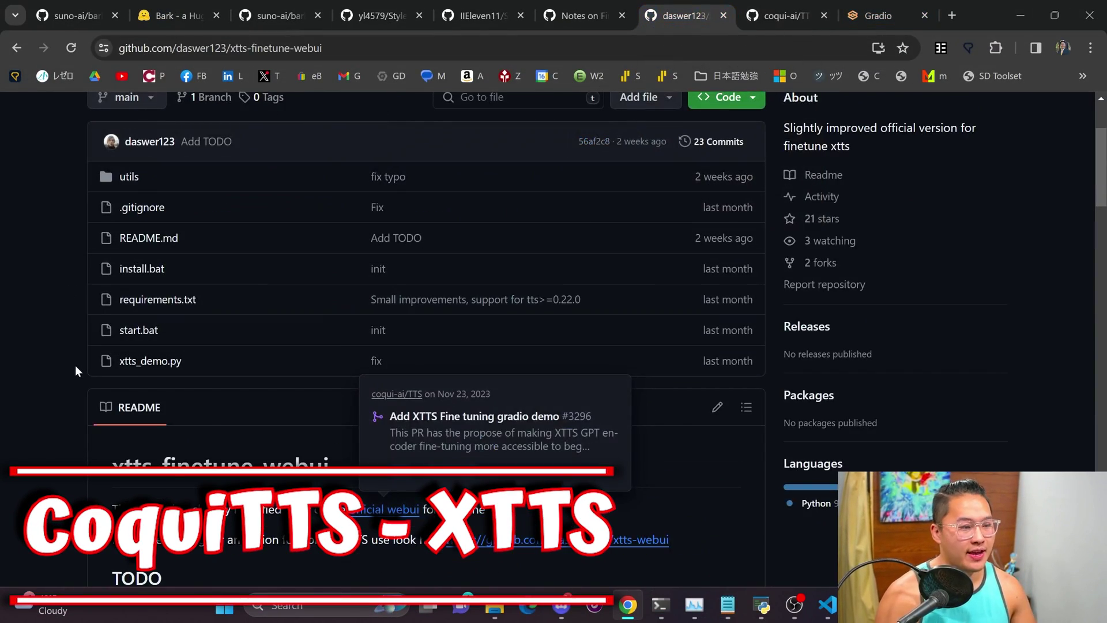
{"action": "left_click_drag", "start_coordinate": [379, 463], "coordinate": [138, 115]}
{"action": "left_click", "coordinate": [350, 486]}
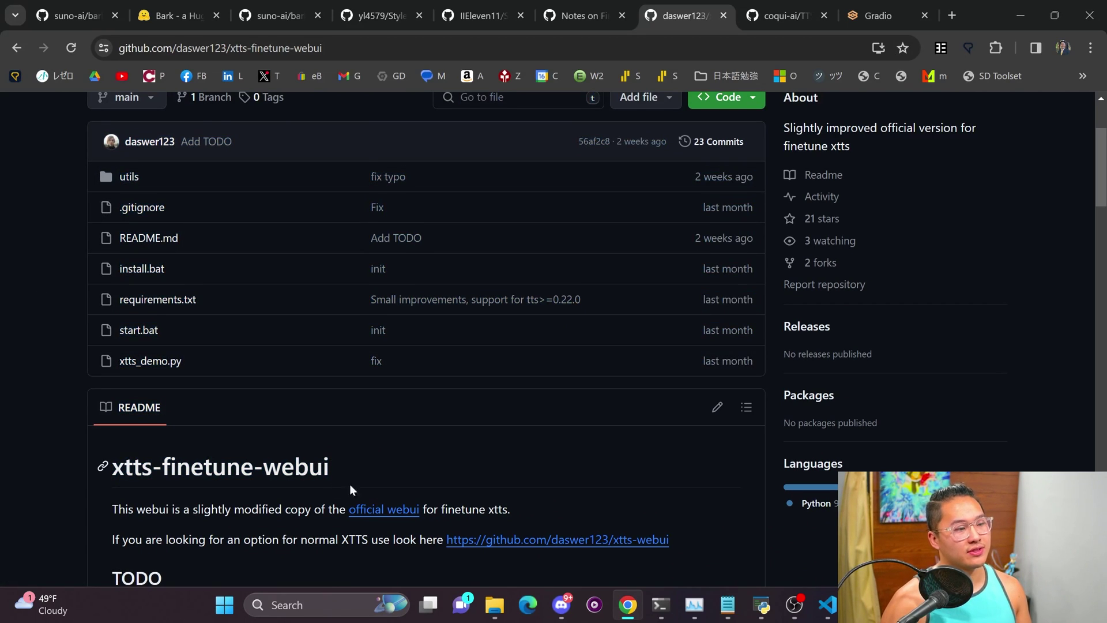
{"action": "scroll", "coordinate": [377, 482], "scroll_direction": "down", "scroll_amount": 1}
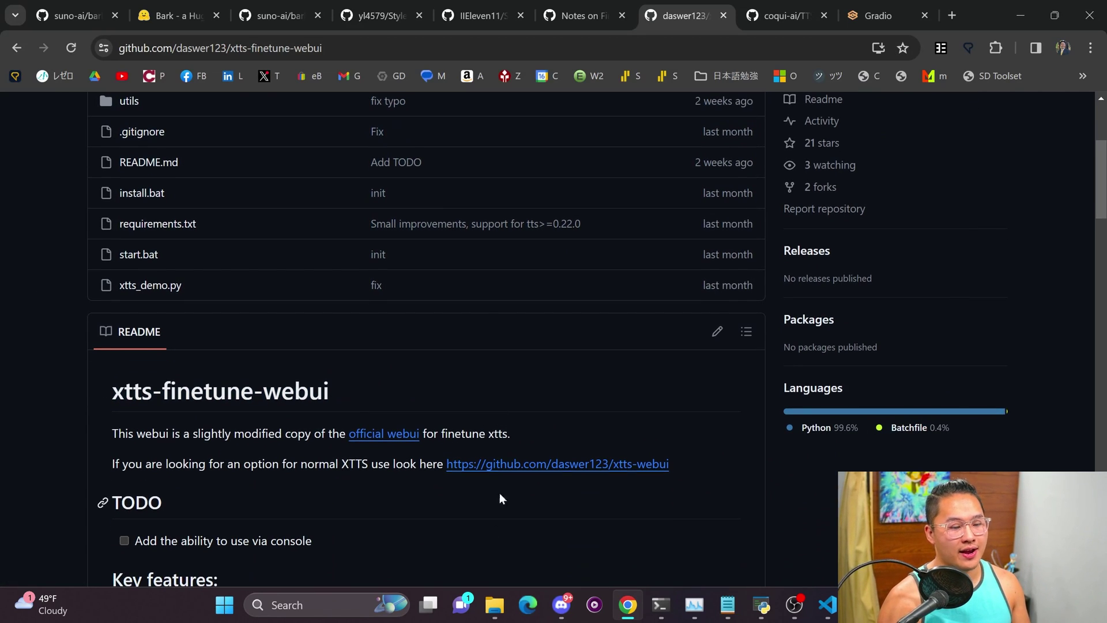
Run inference on the existing English text in the local XTTS fine-tuning web UI and play the generated audio
{"action": "key", "text": "alt+Tab"}
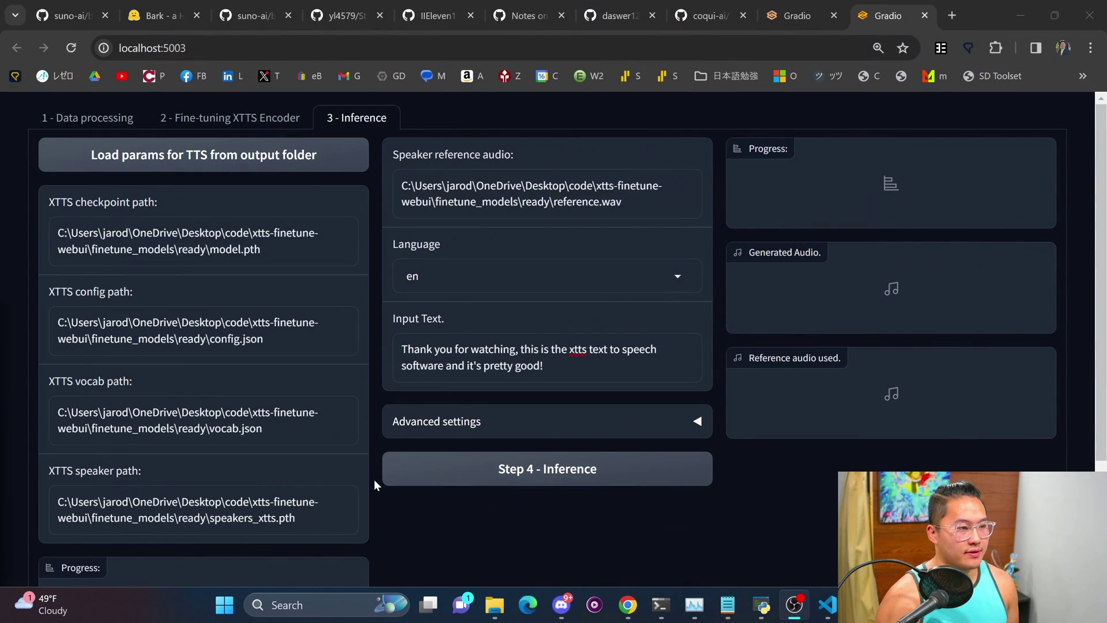
{"action": "left_click", "coordinate": [479, 481]}
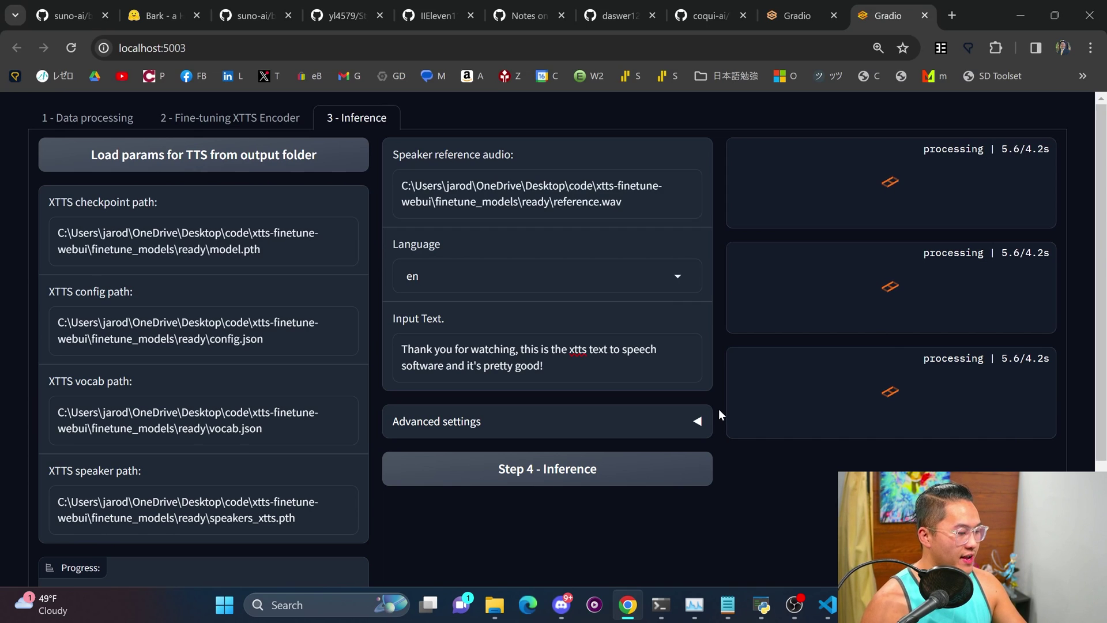
{"action": "scroll", "coordinate": [911, 340], "scroll_direction": "down", "scroll_amount": 1}
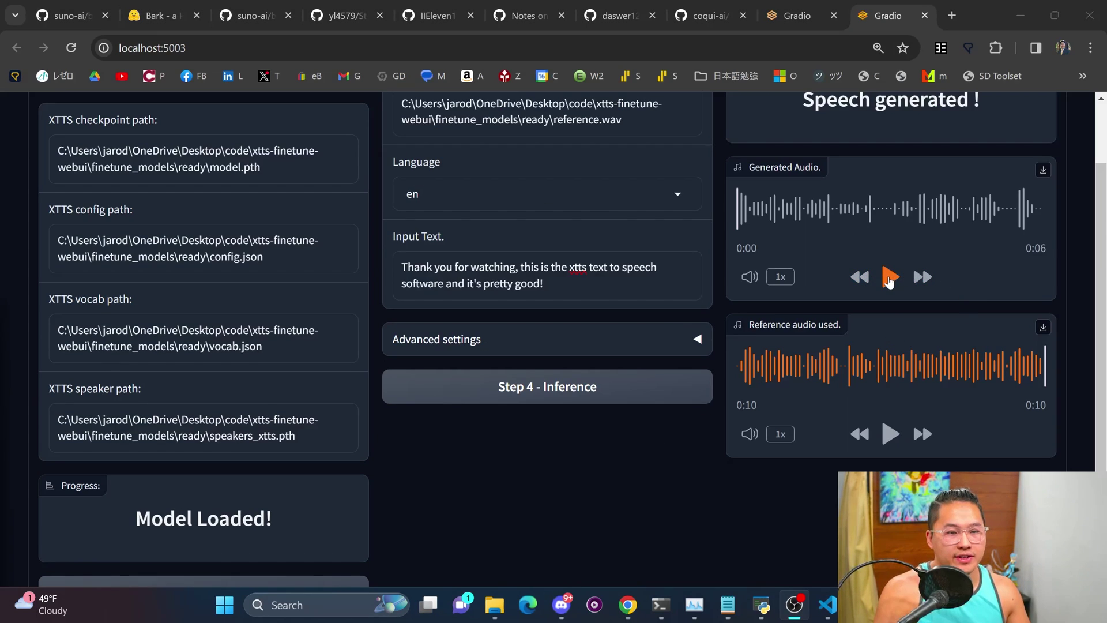
{"action": "left_click", "coordinate": [890, 278]}
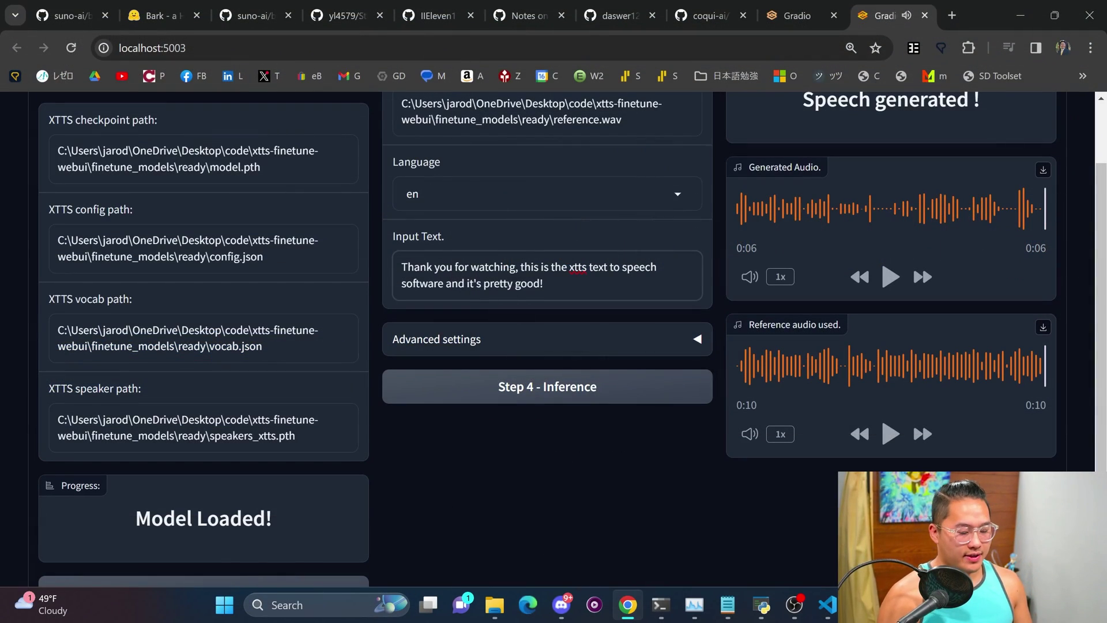
Change "xtts" to "ex tts" in the input text and run the inference again
{"action": "key", "text": "BackSpace"}
{"action": "key", "text": "BackSpace"}
{"action": "key", "text": "BackSpace"}
{"action": "key", "text": "BackSpace"}
{"action": "type", "text": "ex t"}
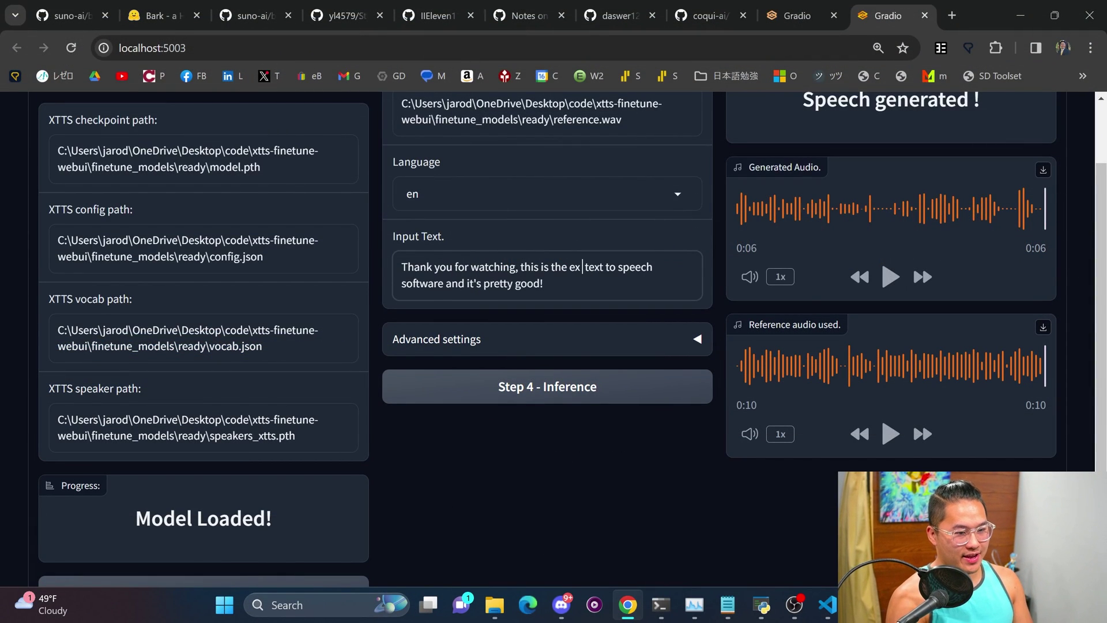
{"action": "type", "text": "ts t"}
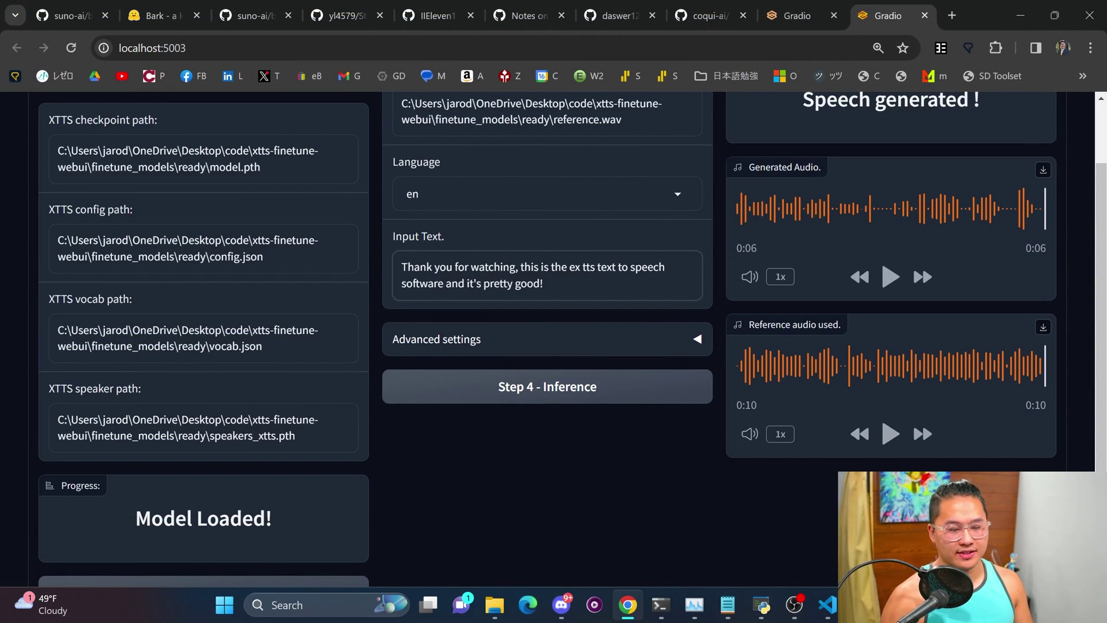
{"action": "left_click", "coordinate": [569, 391]}
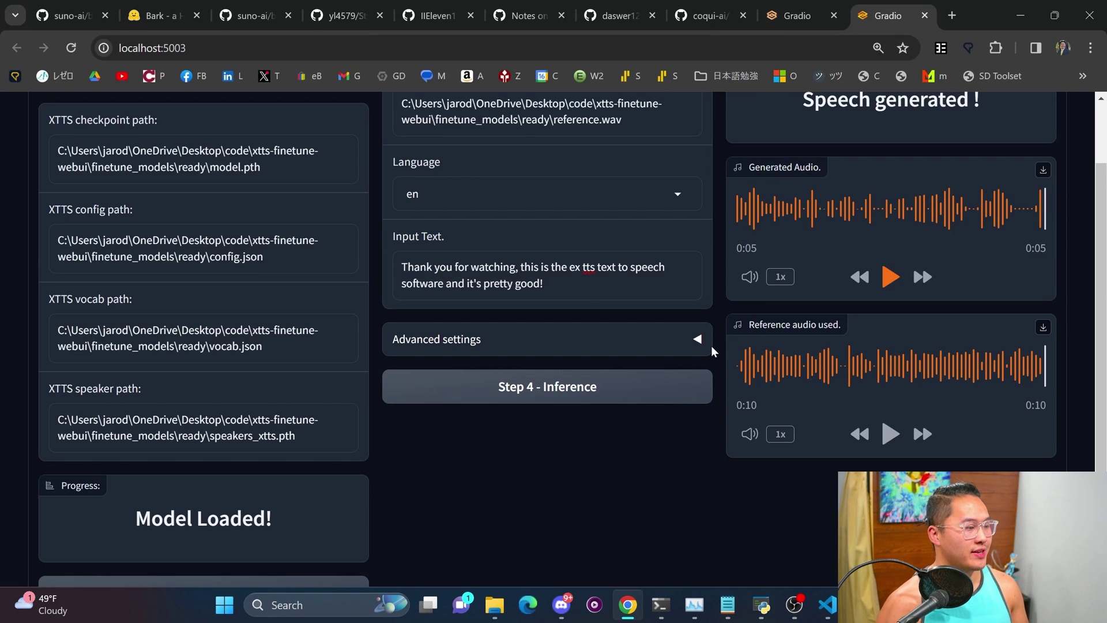
Clear the XTTS input text and set the inference language to ja
{"action": "scroll", "coordinate": [714, 352], "scroll_direction": "up", "scroll_amount": 1}
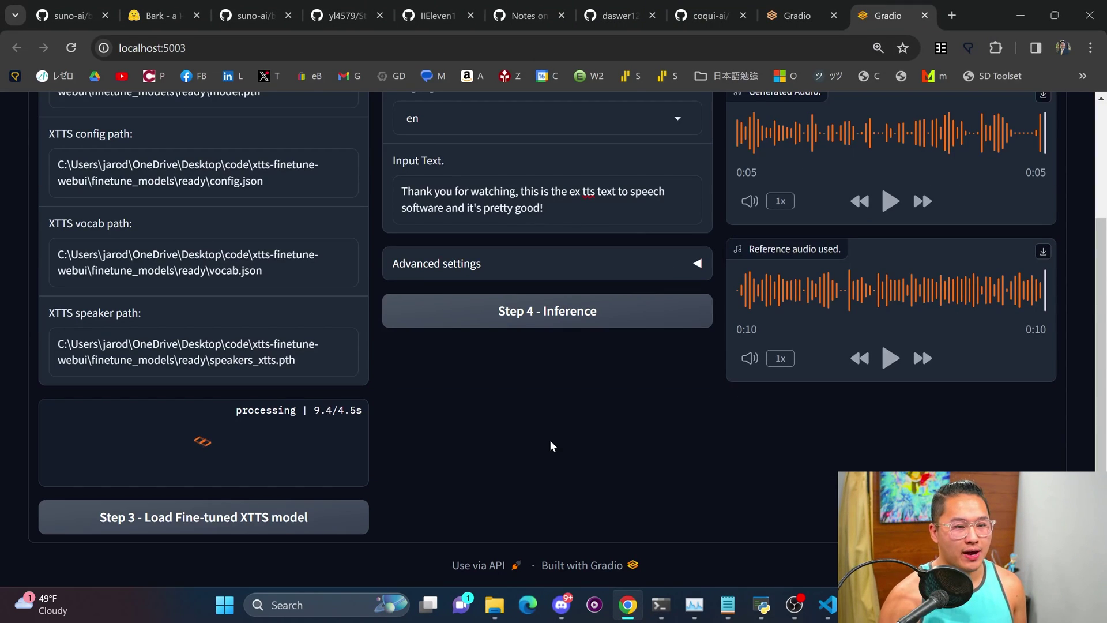
{"action": "scroll", "coordinate": [515, 396], "scroll_direction": "up", "scroll_amount": 1}
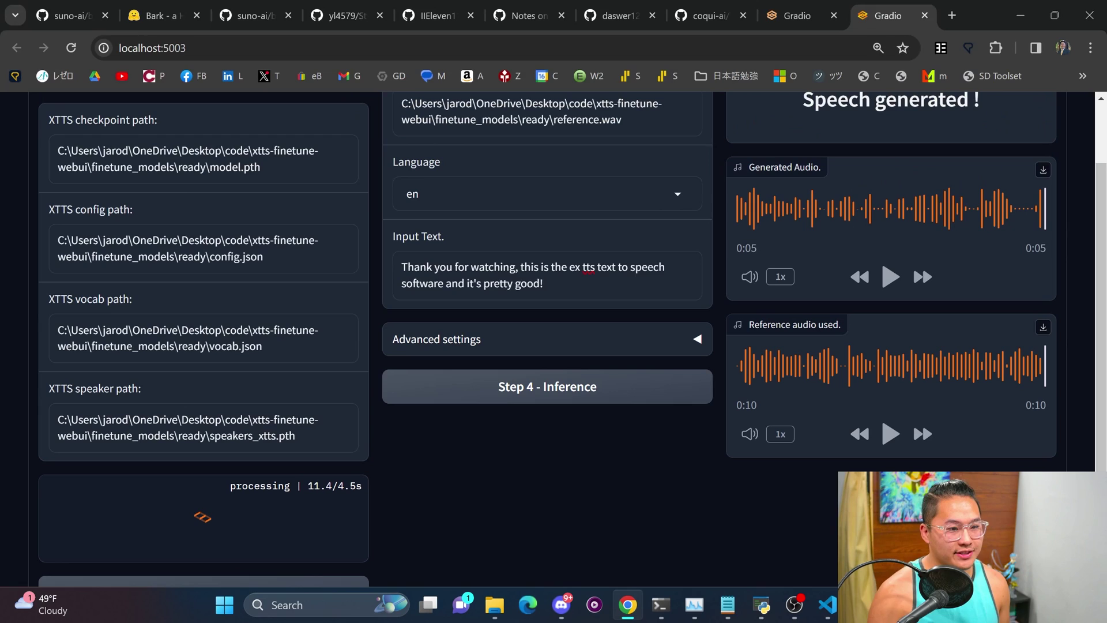
{"action": "left_click_drag", "start_coordinate": [545, 286], "coordinate": [314, 229]}
{"action": "key", "text": "BackSpace"}
{"action": "left_click", "coordinate": [519, 195]}
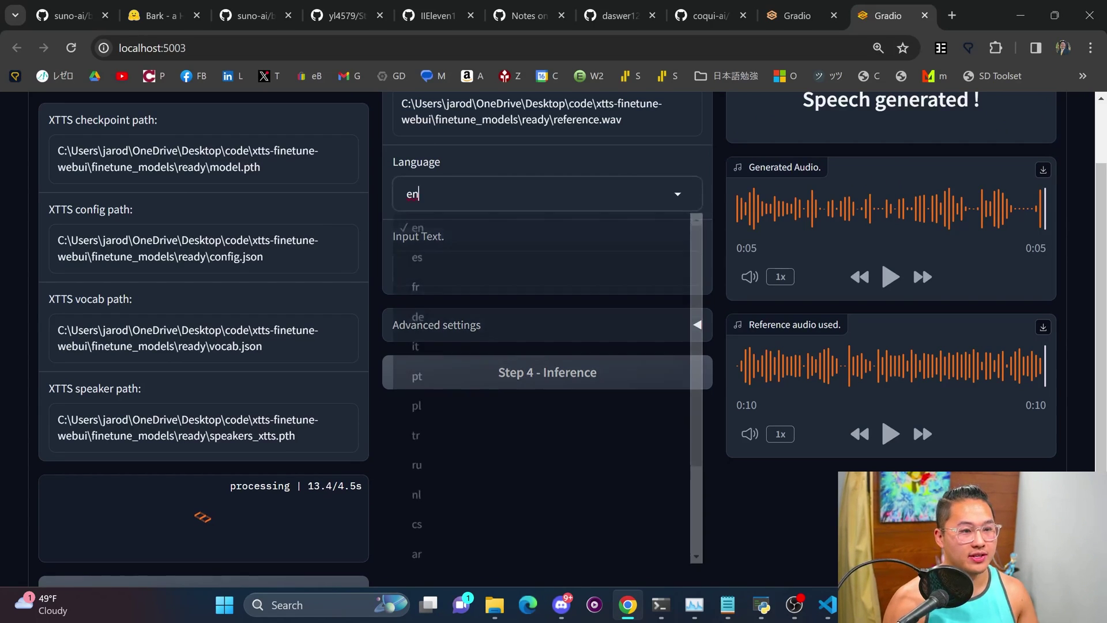
{"action": "scroll", "coordinate": [519, 300], "scroll_direction": "down", "scroll_amount": 2}
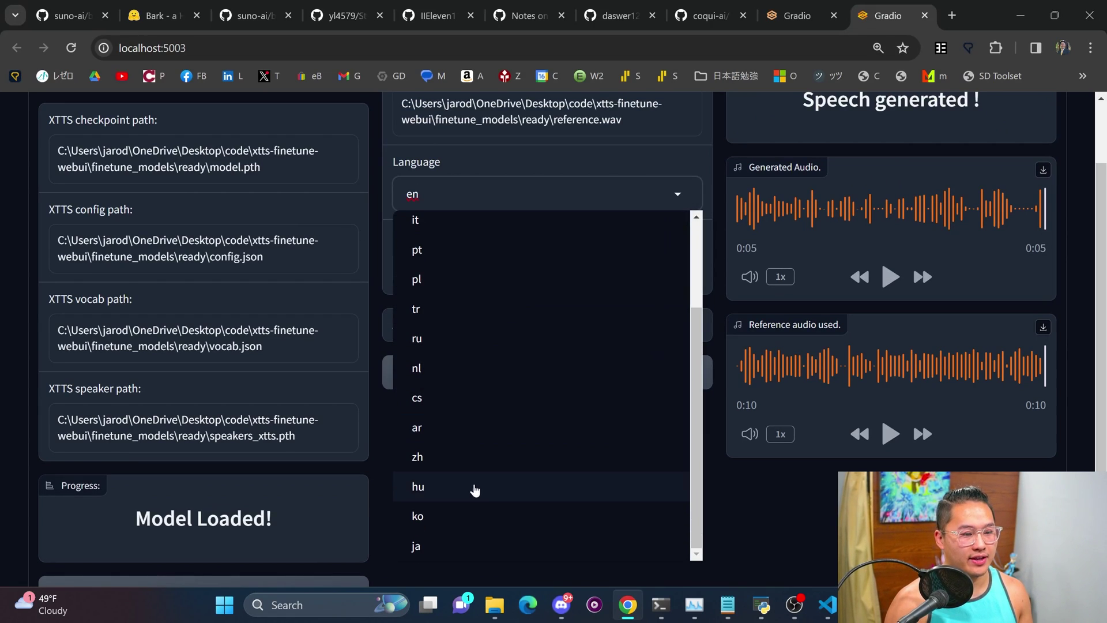
{"action": "left_click", "coordinate": [472, 551]}
Enter "見てくれてありがとう！" as the XTTS input text
{"action": "left_click", "coordinate": [582, 268]}
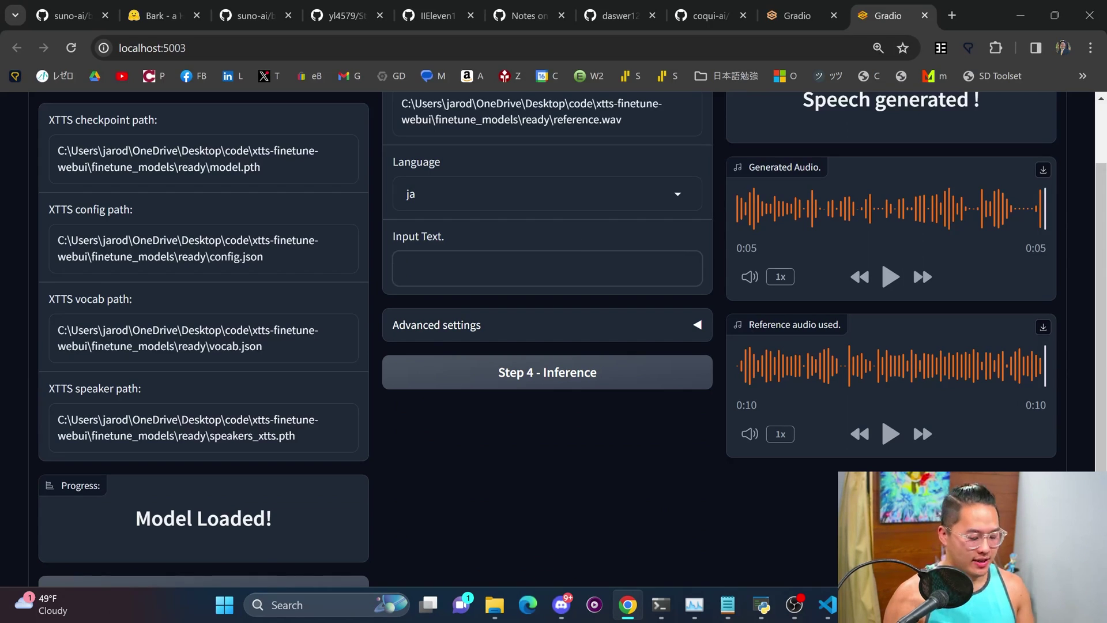
{"action": "type", "text": "みてくれてあ"}
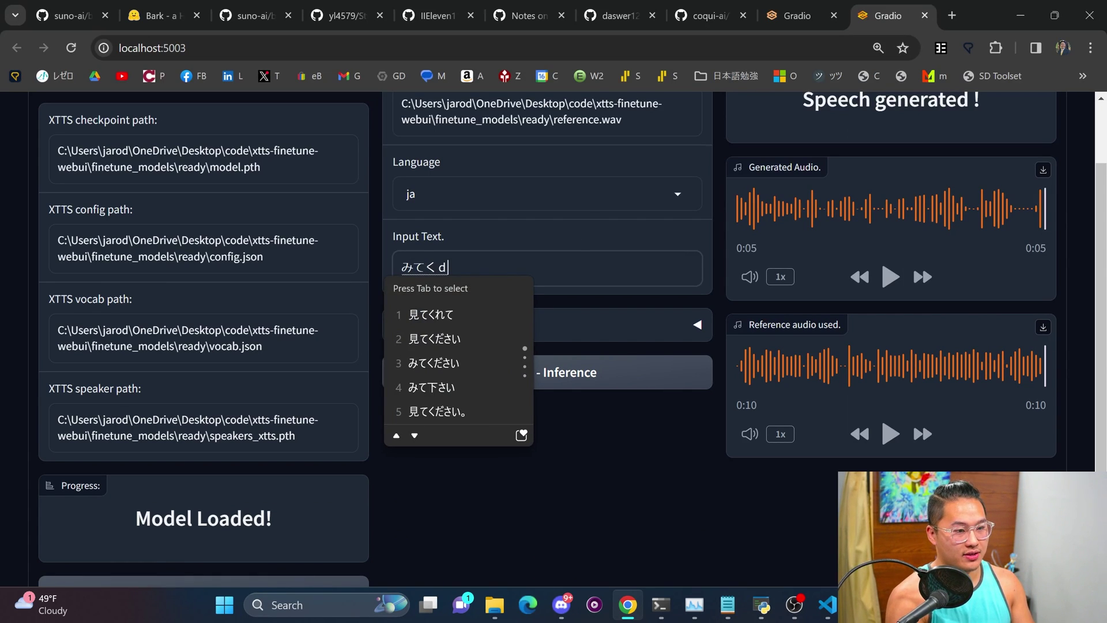
{"action": "type", "text": "りが"}
{"action": "key", "text": "Tab"}
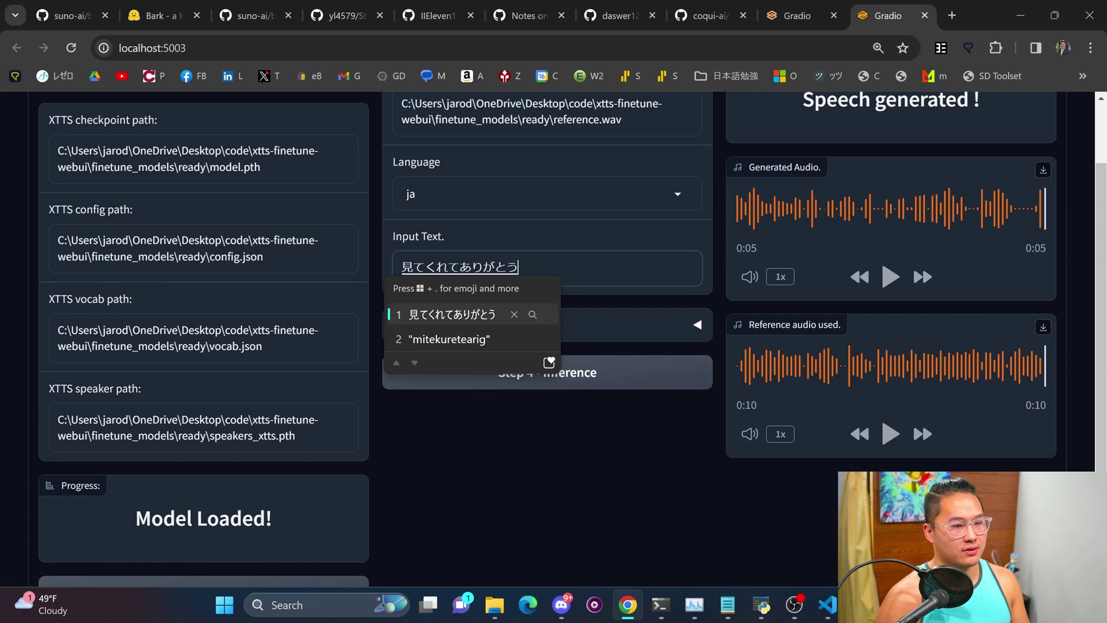
{"action": "type", "text": "！"}
{"action": "key", "text": "Return"}
Run inference on the Japanese sentence and play the generated audio
{"action": "left_click", "coordinate": [577, 372]}
{"action": "scroll", "coordinate": [688, 514], "scroll_direction": "up", "scroll_amount": 1}
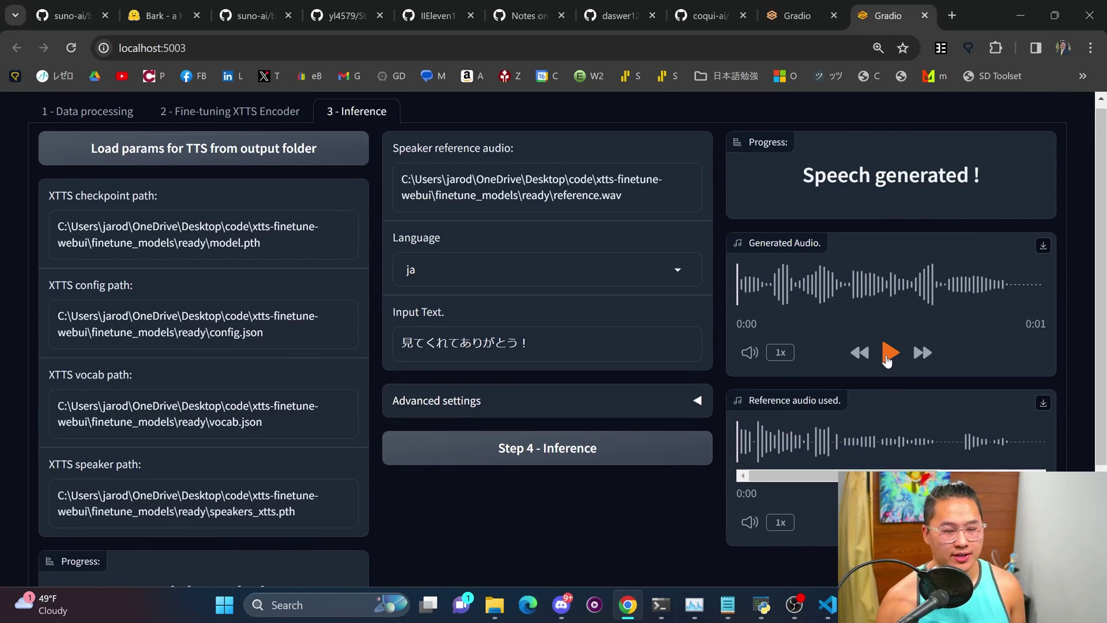
{"action": "left_click", "coordinate": [887, 357]}
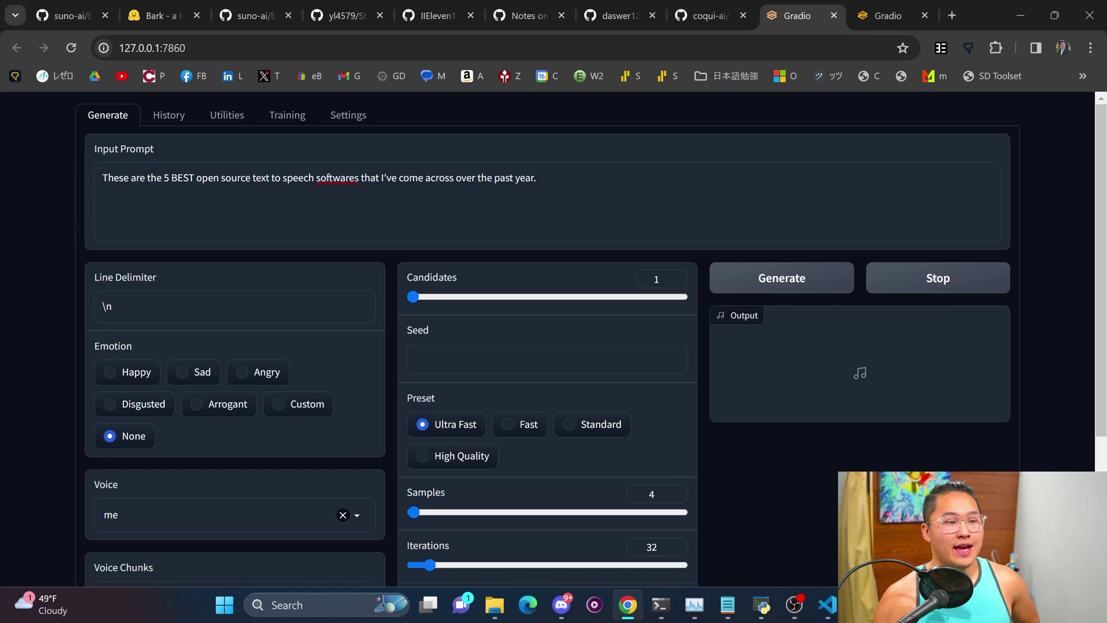
Generate speech from the existing prompt using the me voice and the Ultra Fast preset, and play the output
{"action": "left_click_drag", "start_coordinate": [536, 178], "coordinate": [62, 194]}
{"action": "left_click", "coordinate": [62, 196]}
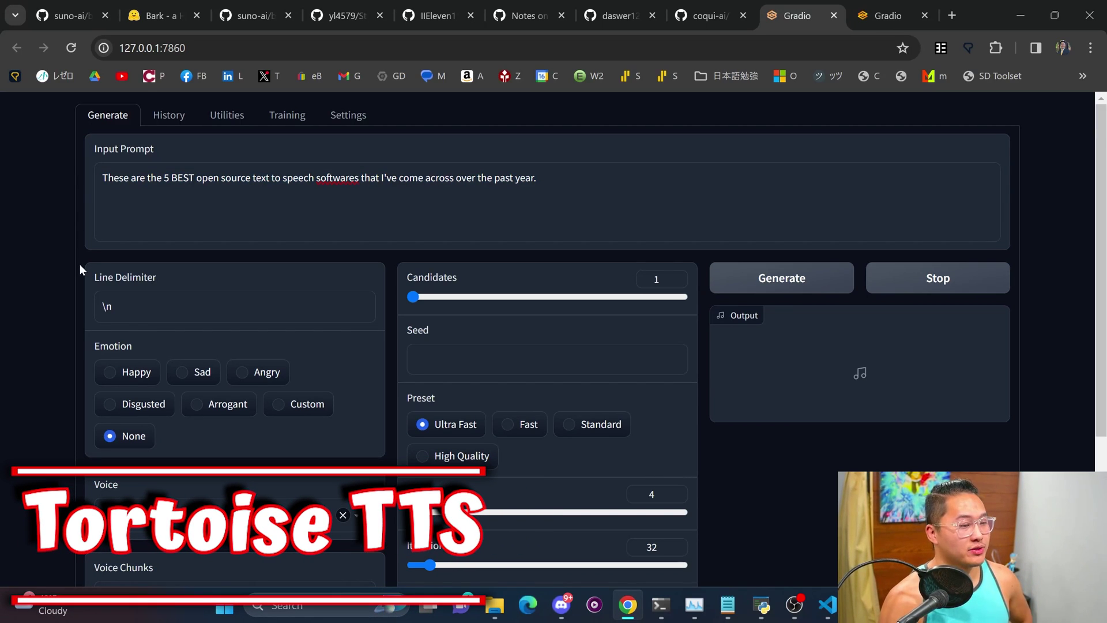
{"action": "scroll", "coordinate": [42, 223], "scroll_direction": "down", "scroll_amount": 4}
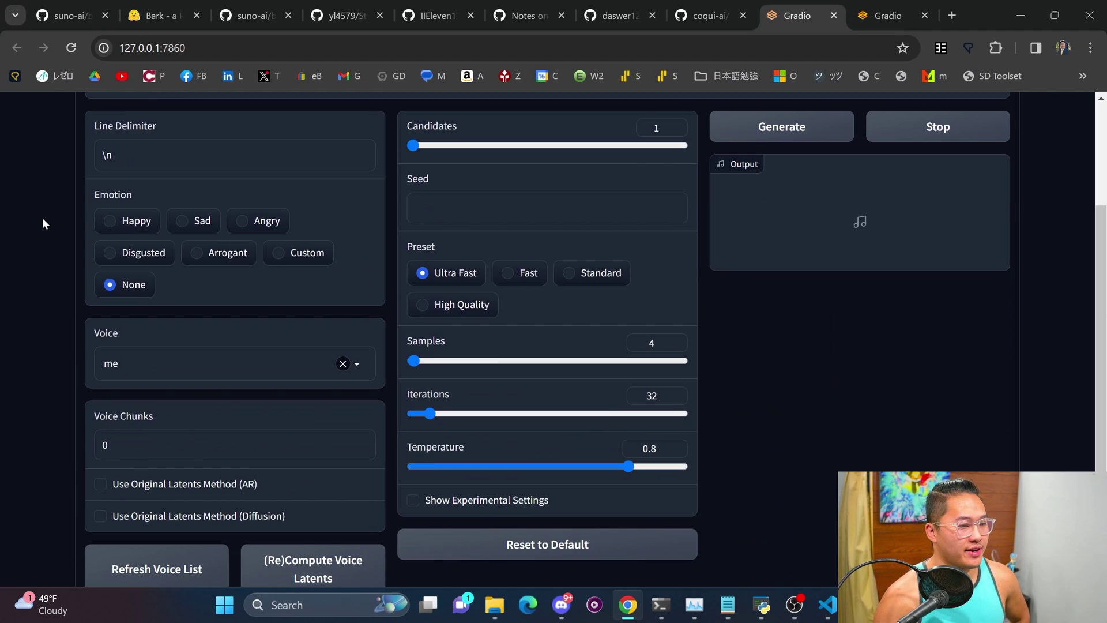
{"action": "scroll", "coordinate": [85, 330], "scroll_direction": "up", "scroll_amount": 3}
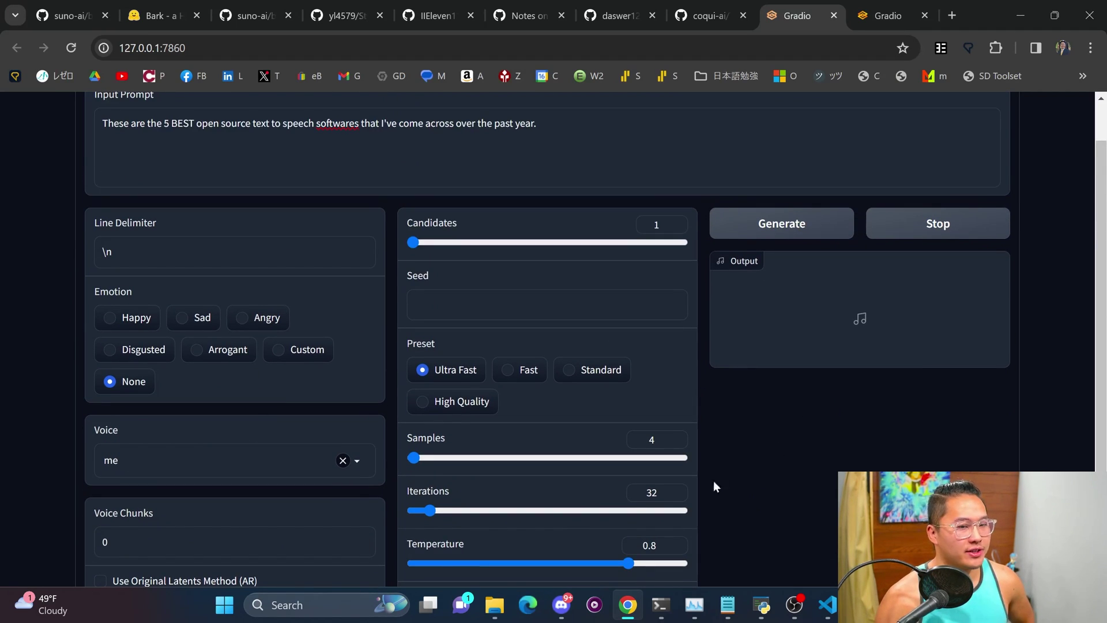
{"action": "scroll", "coordinate": [73, 274], "scroll_direction": "up", "scroll_amount": 1}
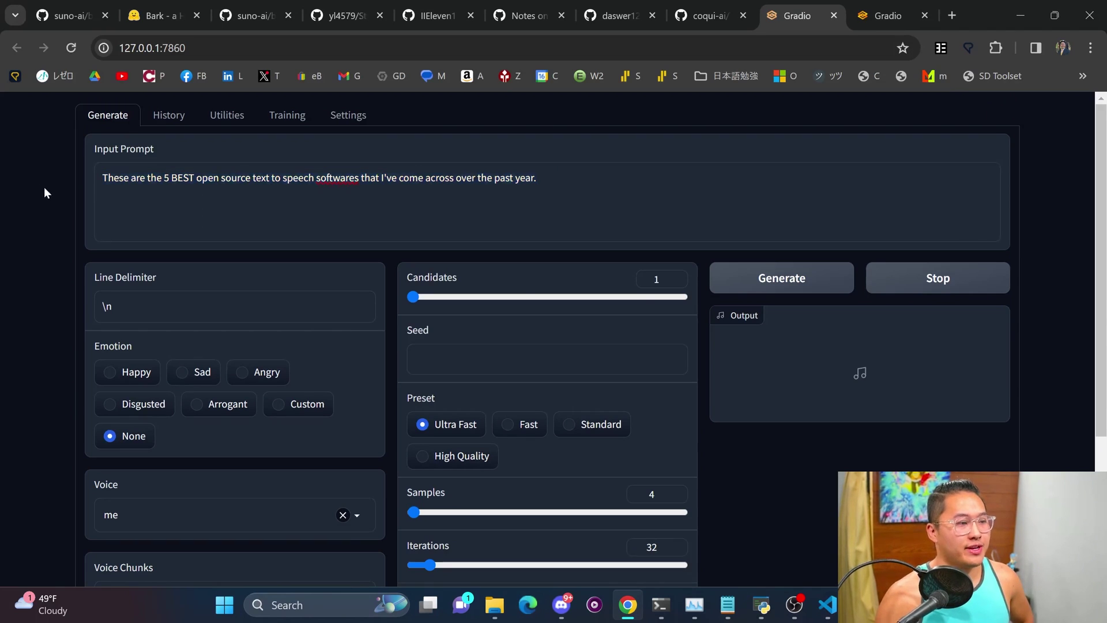
{"action": "left_click", "coordinate": [792, 280]}
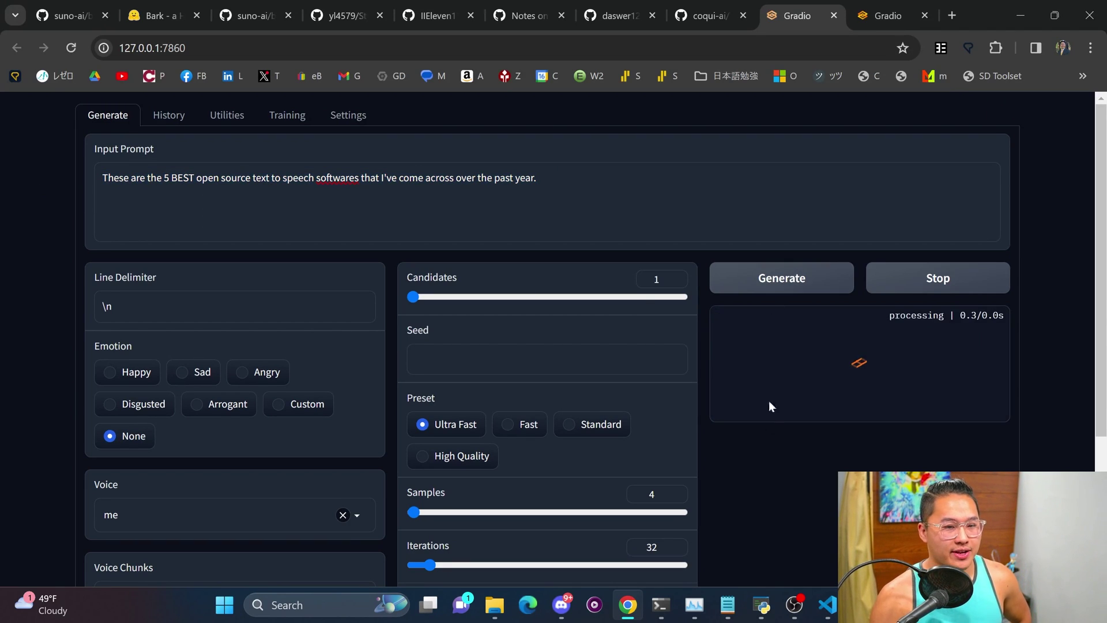
{"action": "left_click", "coordinate": [736, 453]}
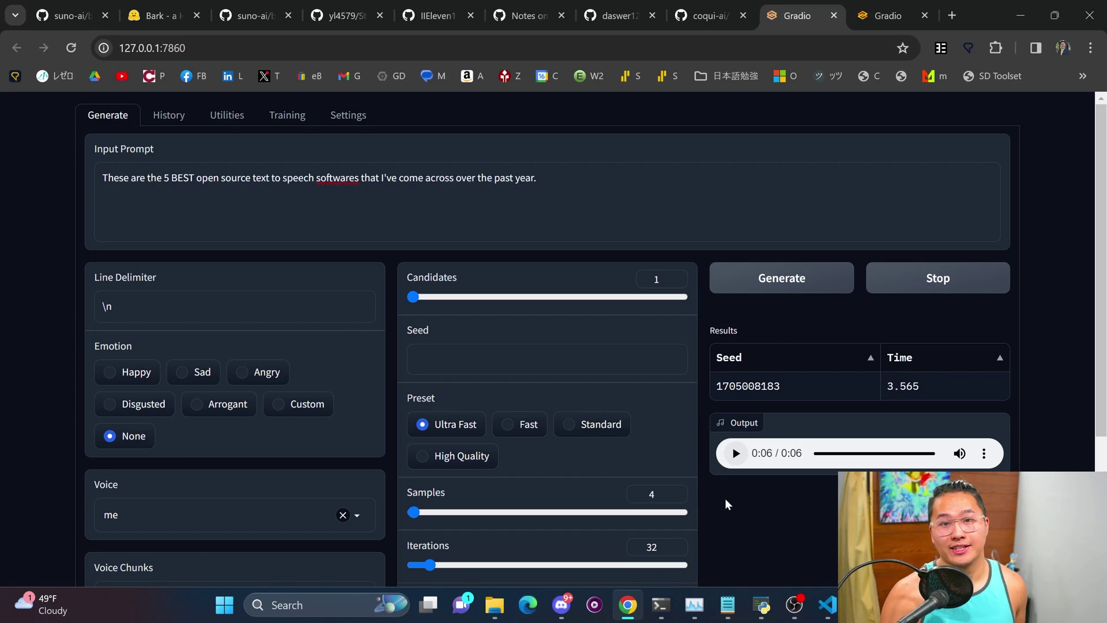
Switch to Audiobook Maker and regenerate the Test audiobook with the me.pth voice model, overwriting the existing one, and minimize the window
{"action": "mouse_move", "coordinate": [762, 600]}
{"action": "left_click", "coordinate": [769, 548]}
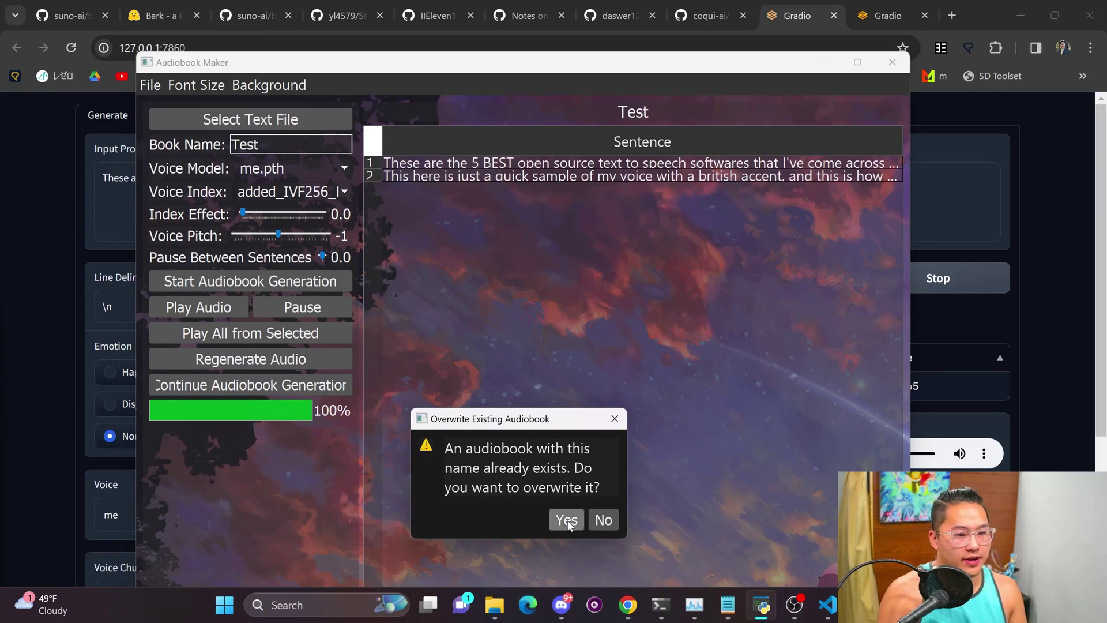
{"action": "left_click", "coordinate": [565, 521]}
{"action": "left_click", "coordinate": [570, 519]}
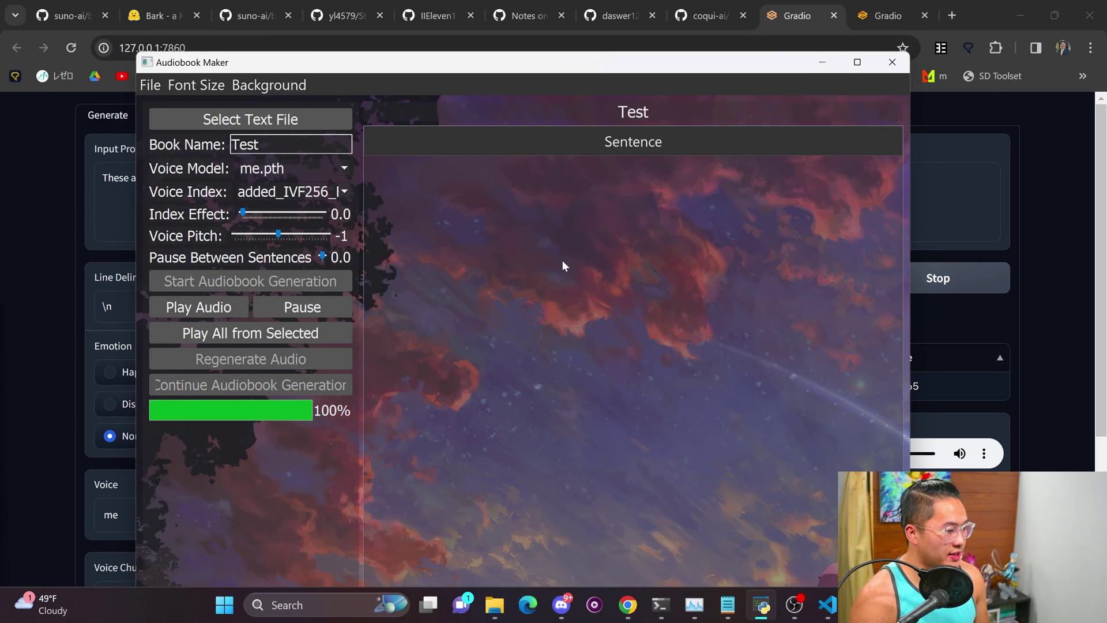
{"action": "left_click_drag", "start_coordinate": [529, 74], "coordinate": [401, 38]}
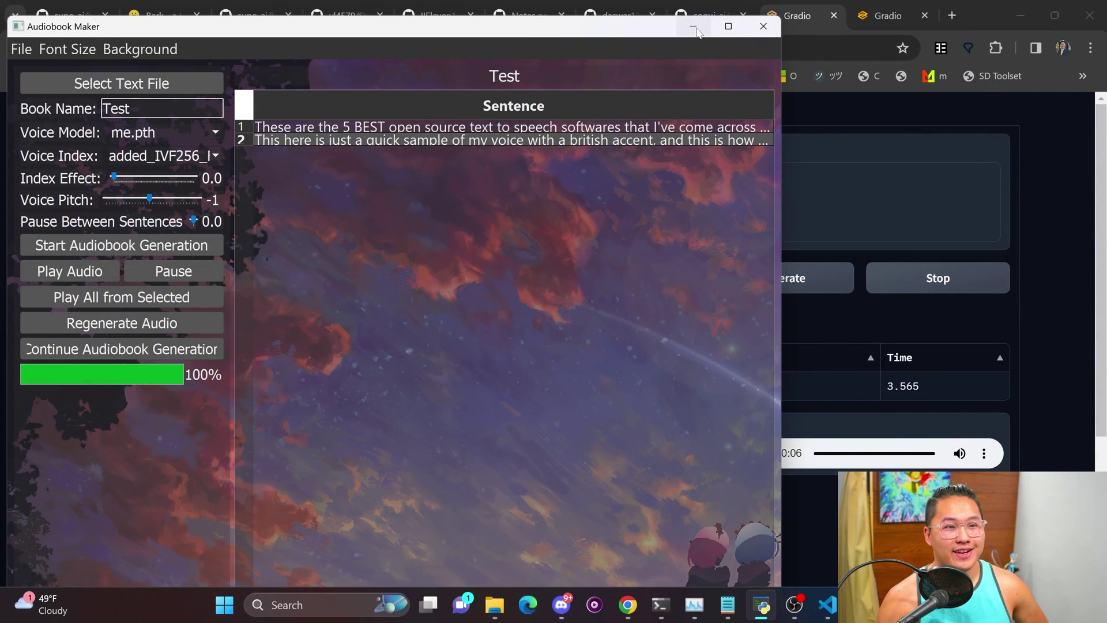
{"action": "left_click", "coordinate": [697, 31]}
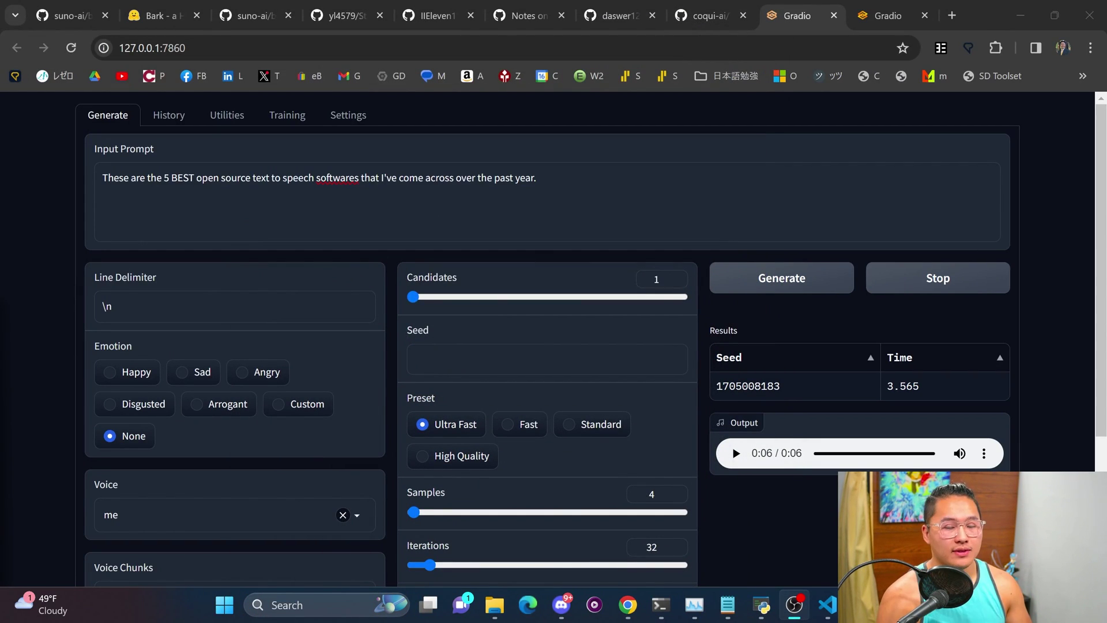
Generate the same prompt with the lex voice and its 402_gpt.pth autoregressive model, and play the output
{"action": "left_click", "coordinate": [367, 118]}
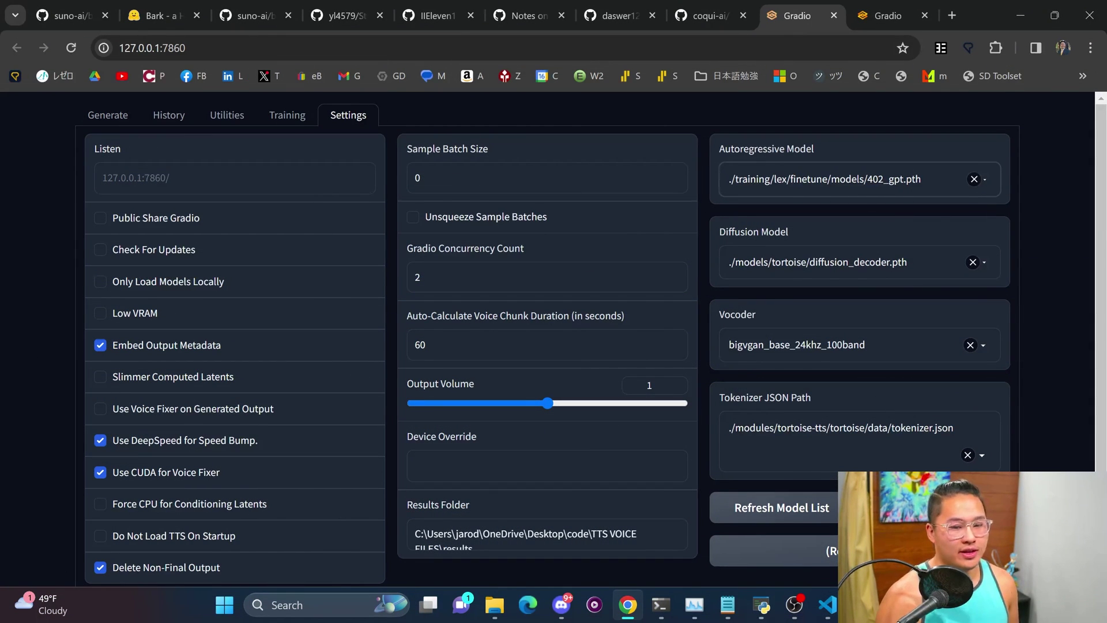
{"action": "left_click", "coordinate": [101, 122]}
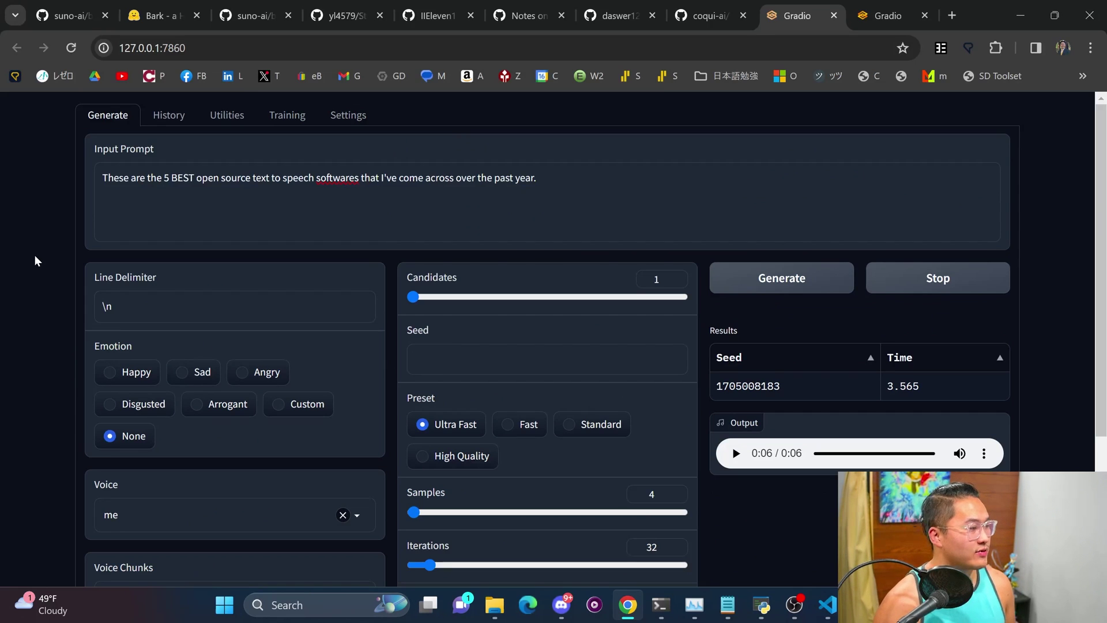
{"action": "scroll", "coordinate": [35, 256], "scroll_direction": "down", "scroll_amount": 1}
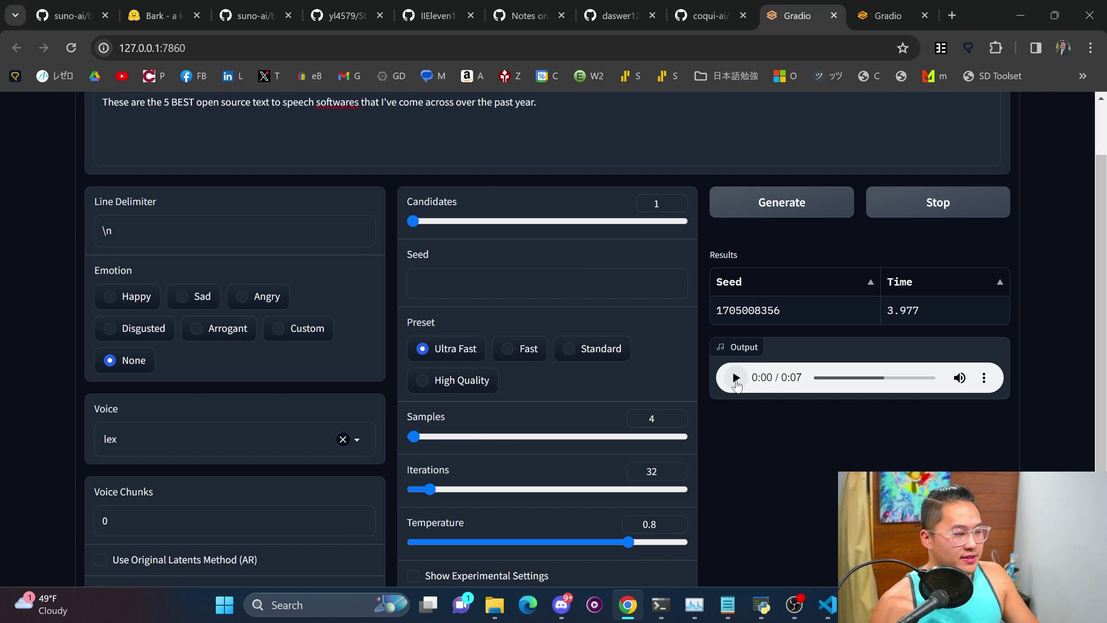
{"action": "left_click", "coordinate": [736, 377]}
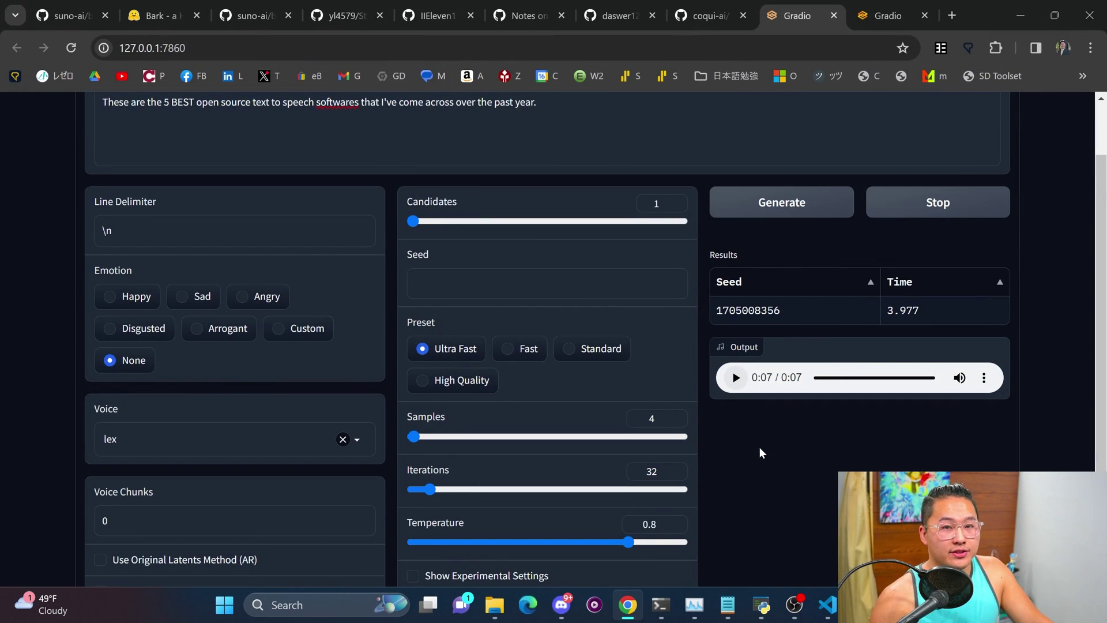
Switch to Audiobook Maker, generate the Test audiobook with the lex.pth voice model, select its first sentence, and return to the browser
{"action": "left_click", "coordinate": [761, 604]}
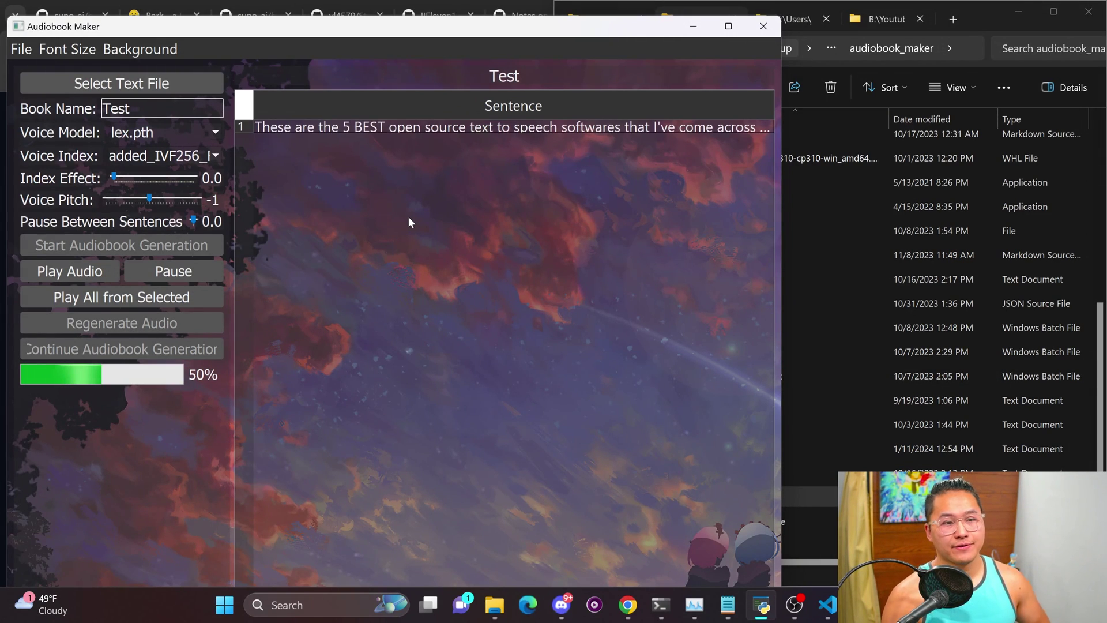
{"action": "left_click", "coordinate": [461, 127]}
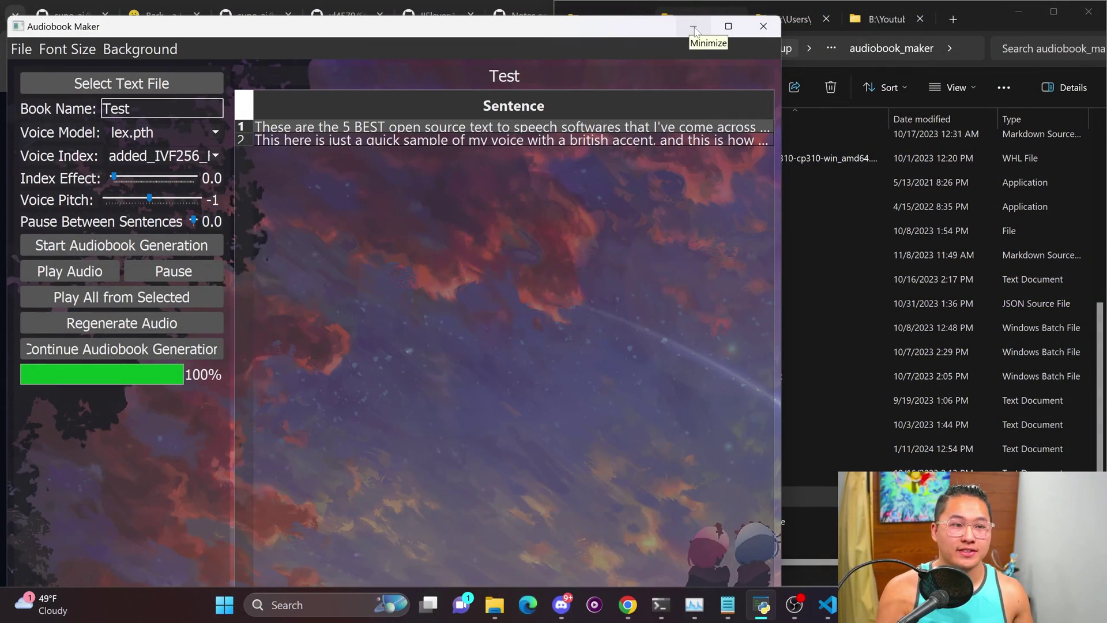
{"action": "left_click", "coordinate": [694, 27]}
{"action": "left_click", "coordinate": [55, 365]}
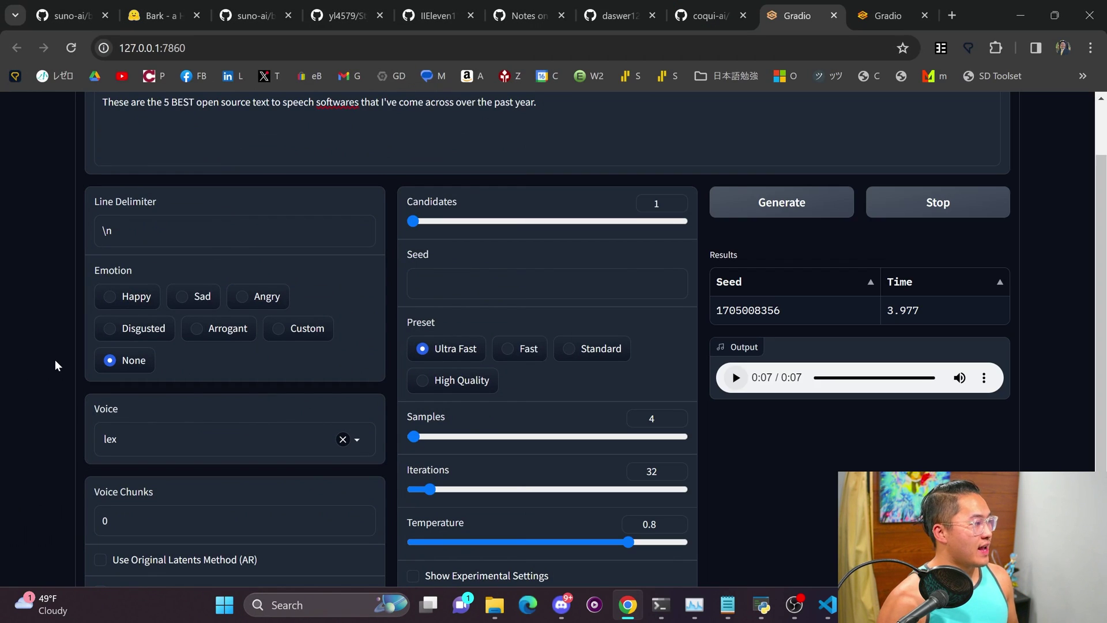